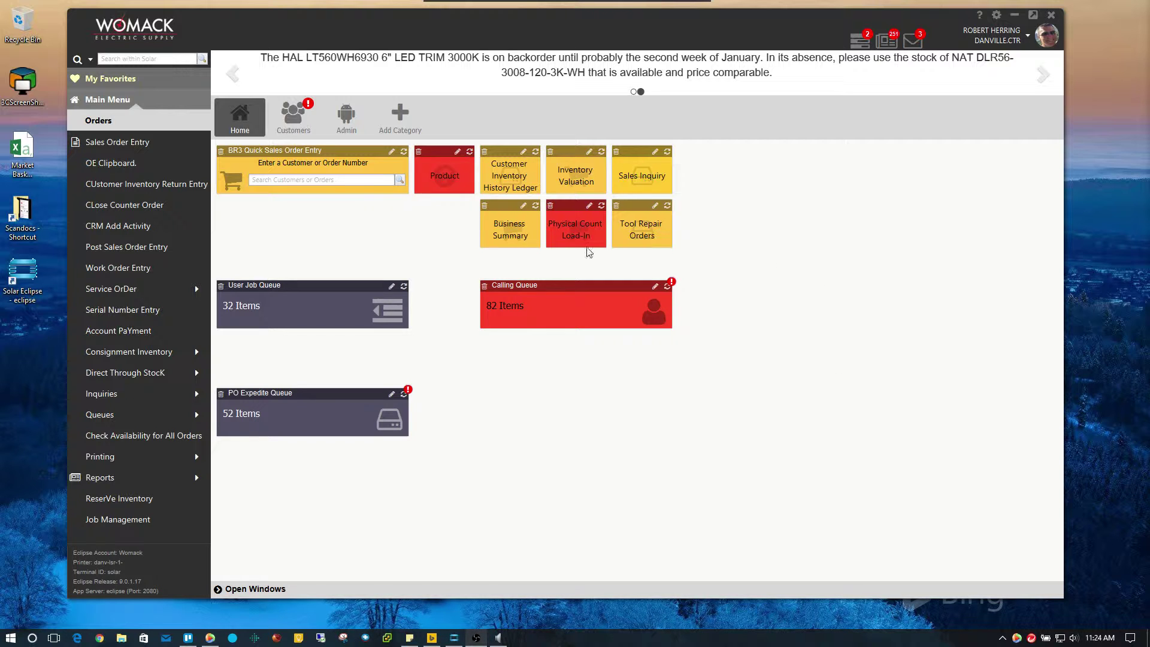
# - Open Sales Order Entry from the Orders functions and select DANVILLE.CTR as the location
pyautogui.click(109, 101)
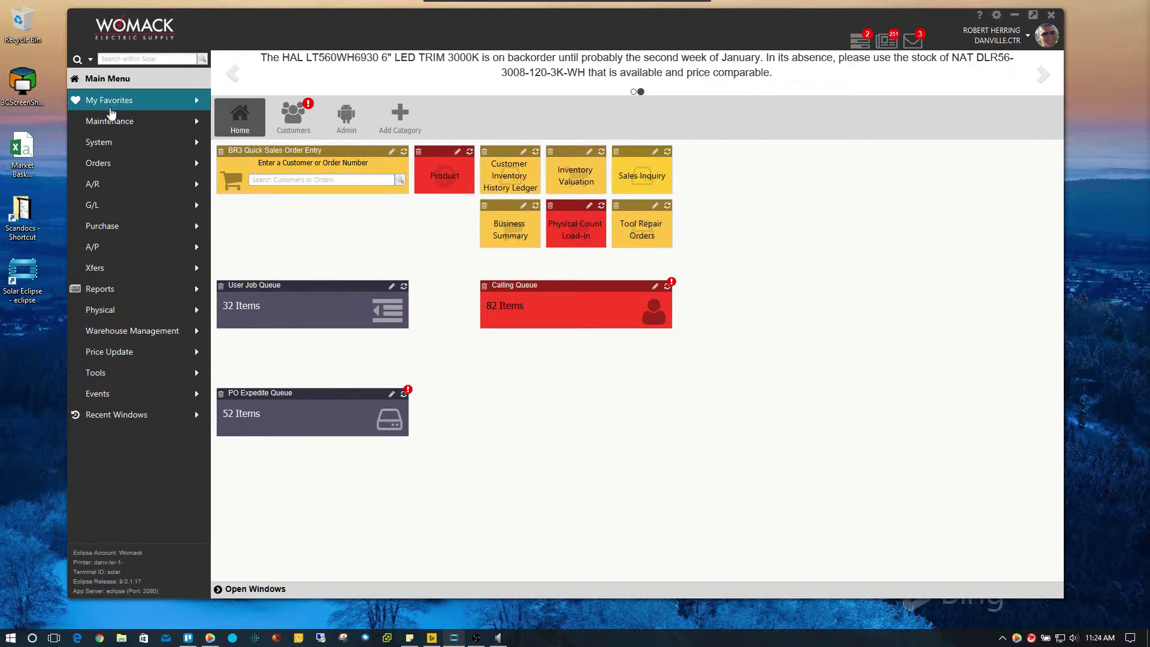
pyautogui.click(106, 166)
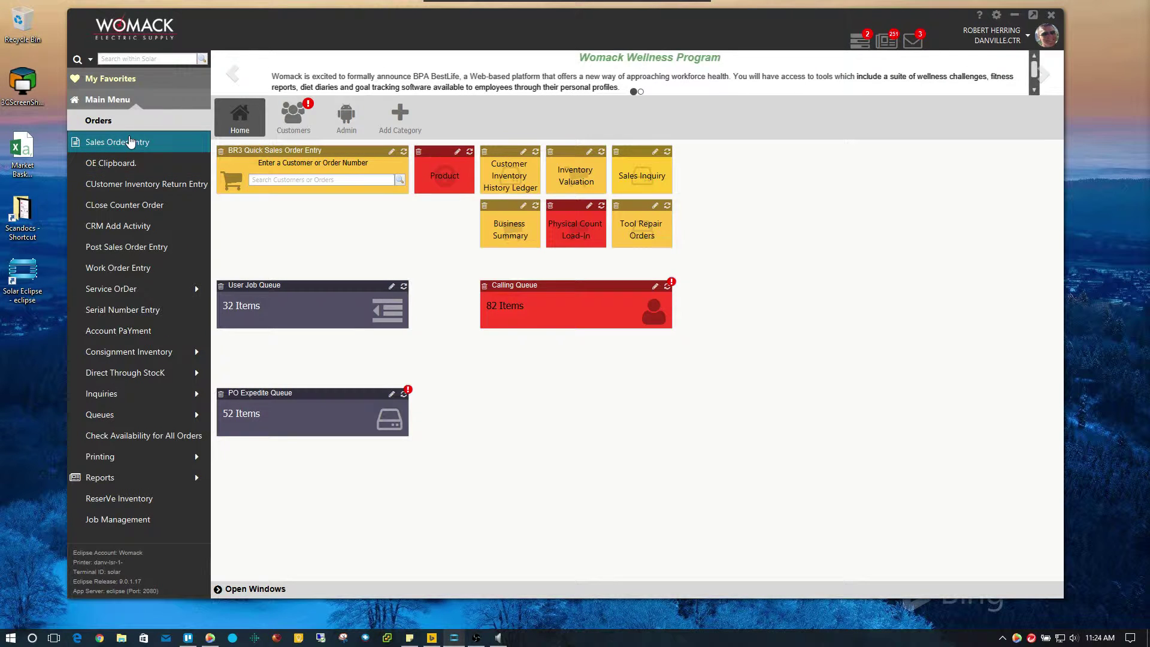
pyautogui.click(130, 144)
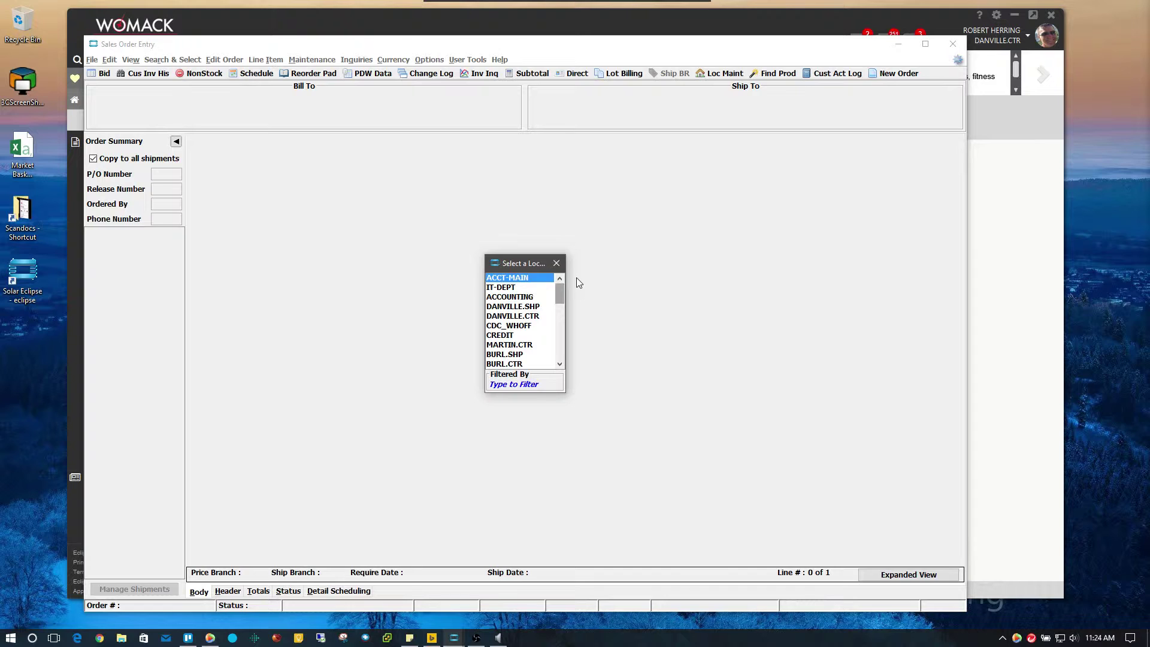
pyautogui.press('Down')
pyautogui.press('Down')
pyautogui.press('Down')
pyautogui.press('Down')
pyautogui.press('Return')
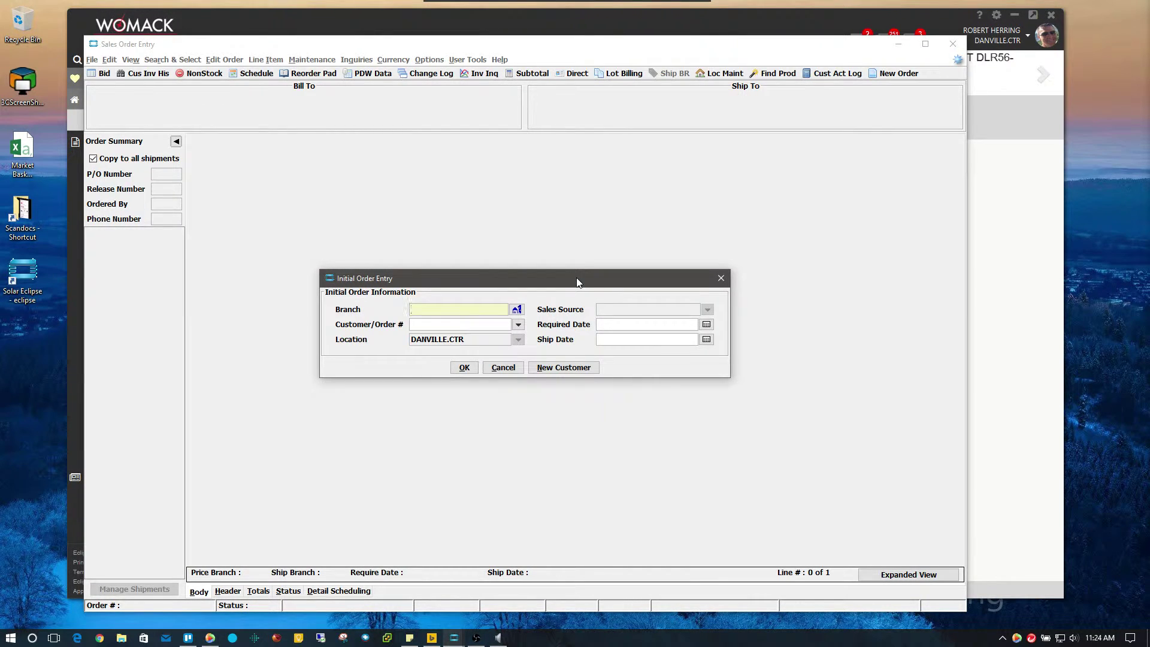
# - Start a new order at branch 3 for WOMACK ECLIPSE TEST CUSTOMER with the ship-to of the same name, keeping the default dates
pyautogui.write('3')
pyautogui.press('Tab')
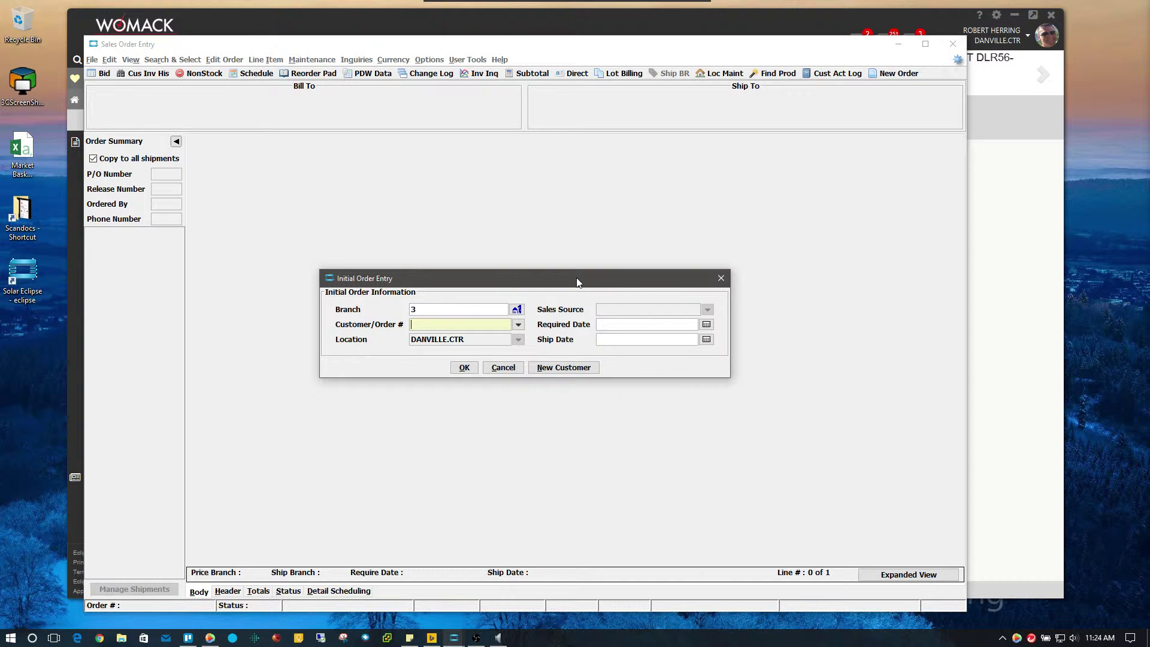
pyautogui.write('womack test')
pyautogui.press('Return')
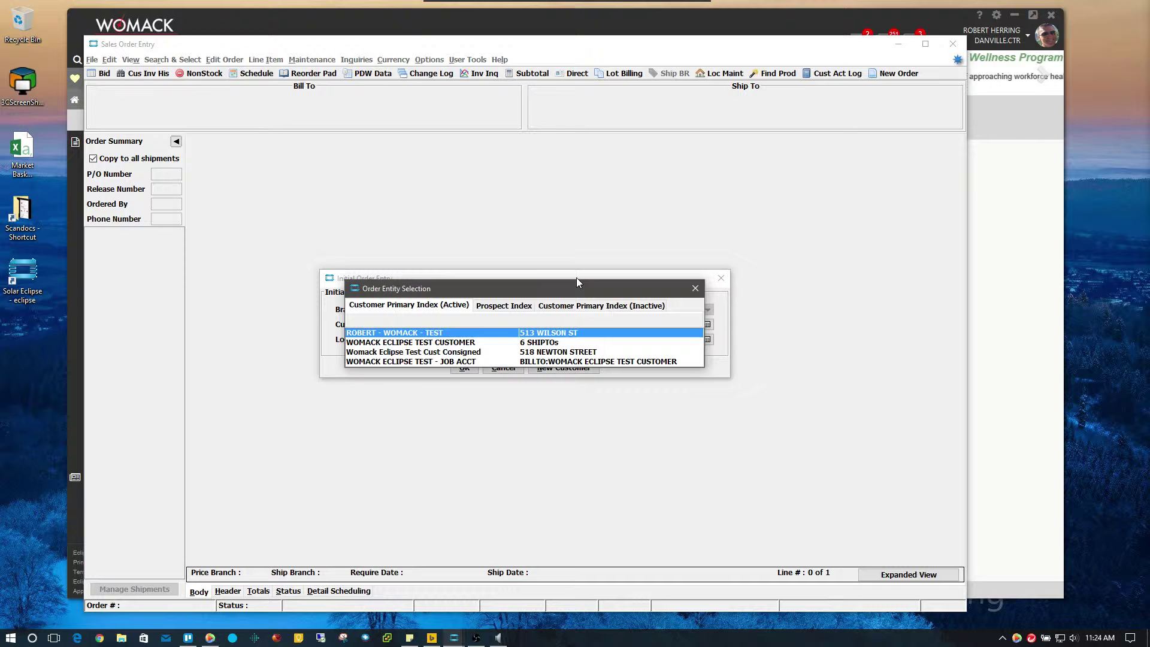
pyautogui.press('Down')
pyautogui.press('Return')
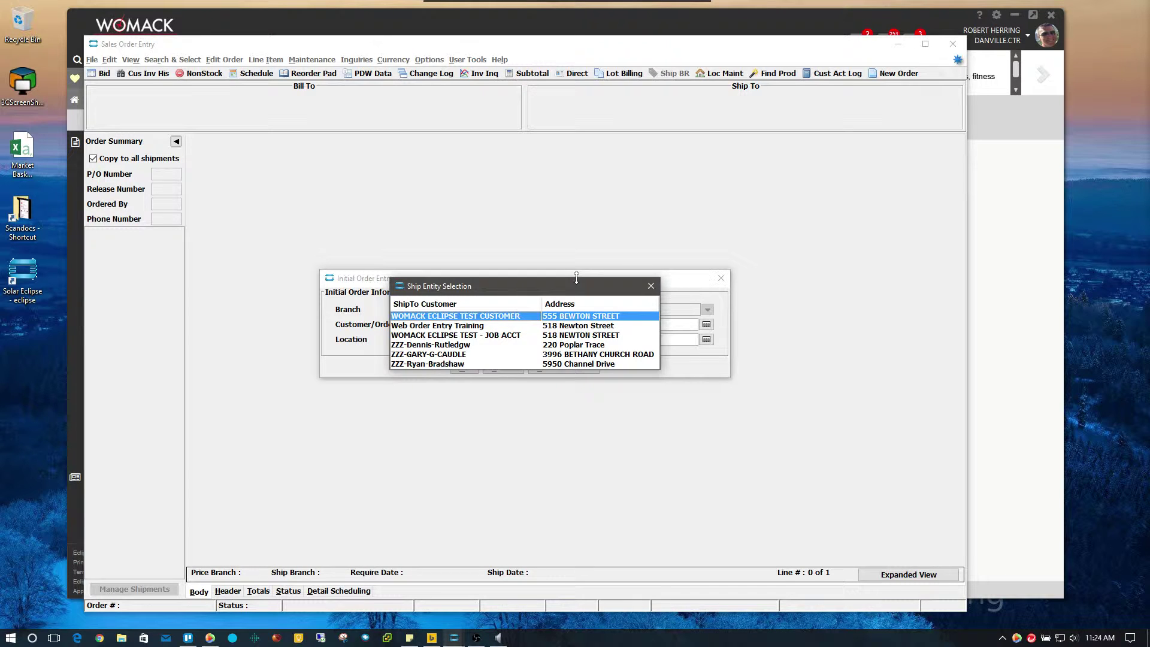
pyautogui.press('Return')
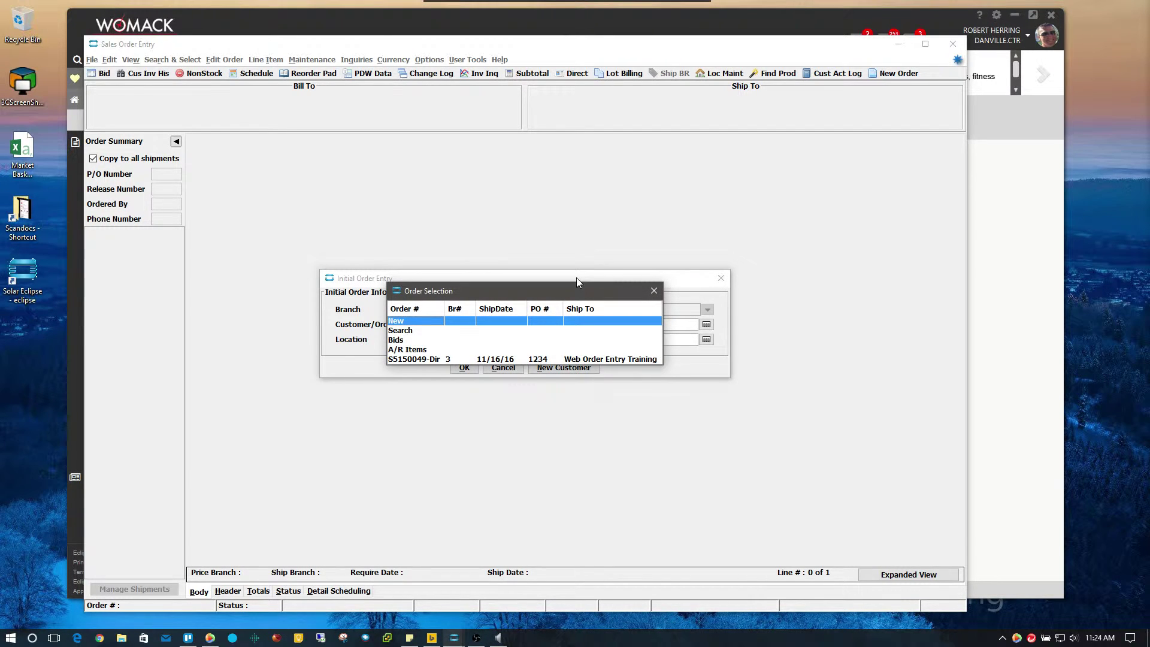
pyautogui.doubleClick(411, 323)
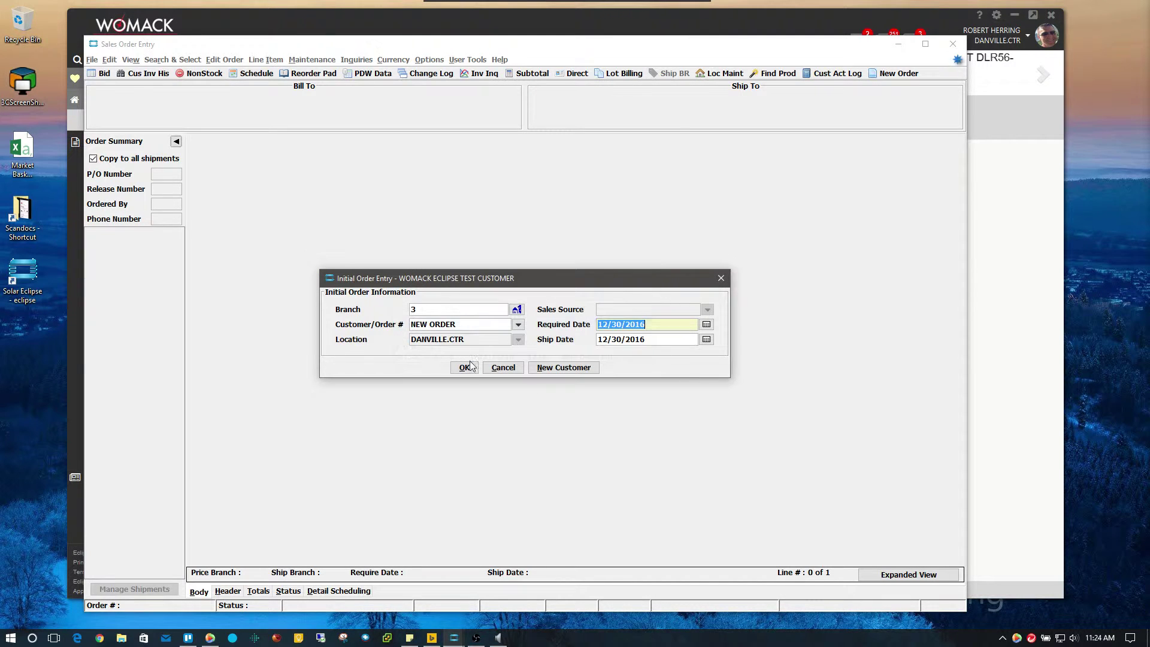
pyautogui.click(471, 368)
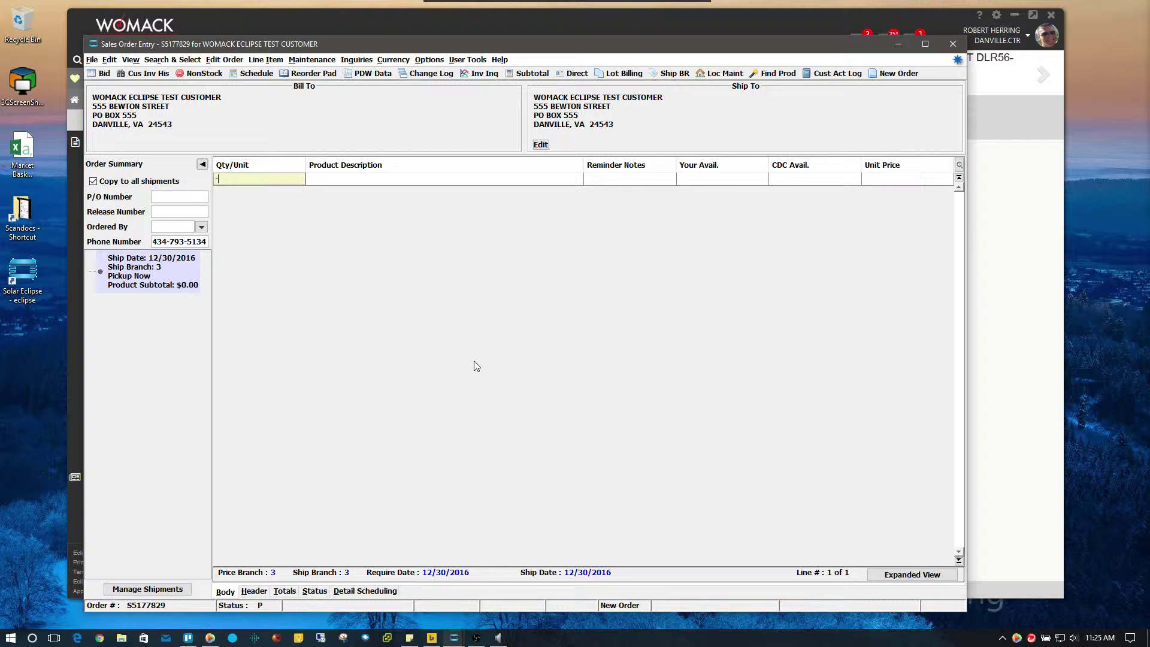
# - Add a return line with quantity -1 for DUR PC1500 AA DURACELL BATTERY, found by searching "dur aa"
pyautogui.write('1')
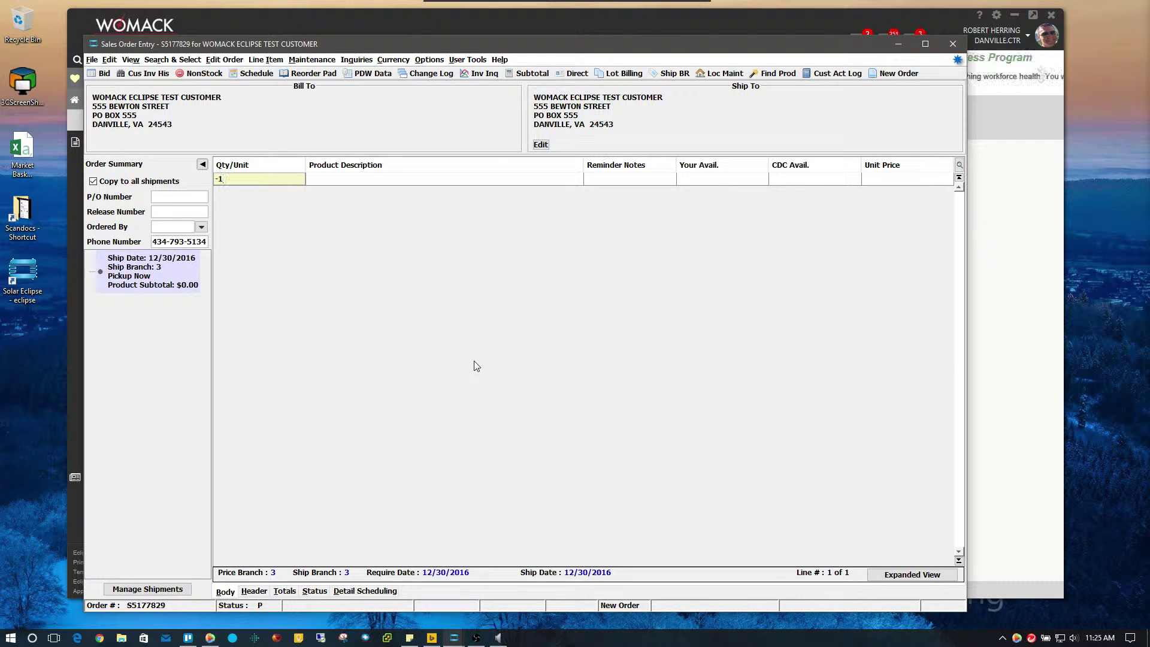
pyautogui.press('Tab')
pyautogui.write('dur aa')
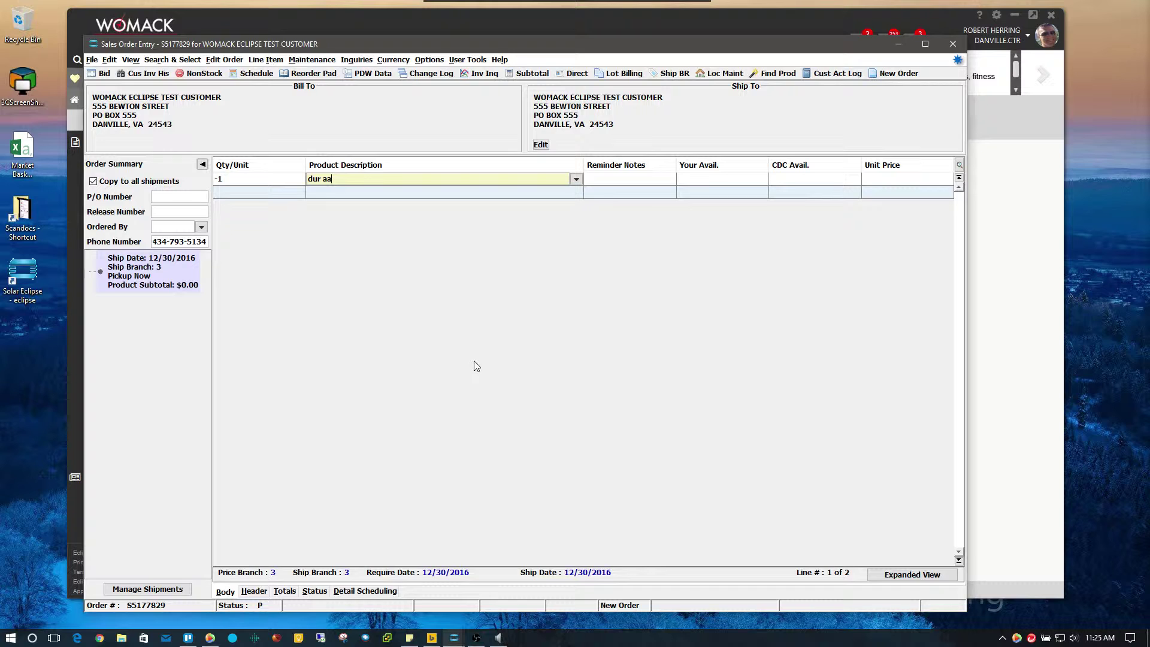
pyautogui.press('Return')
pyautogui.press('Down')
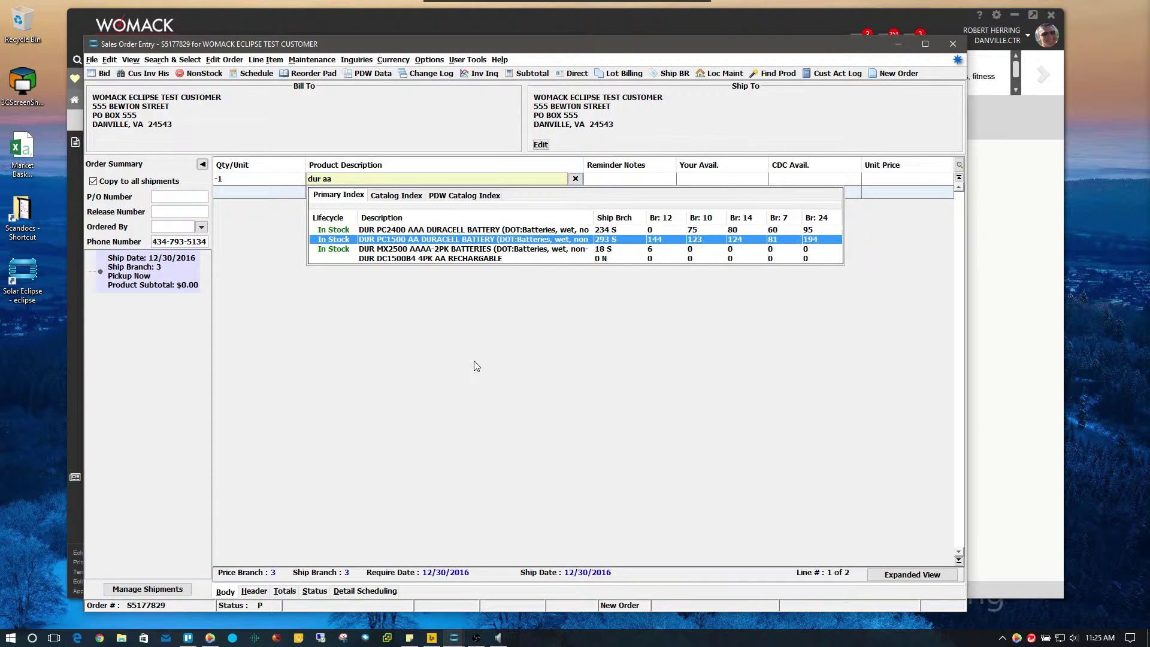
pyautogui.press('Return')
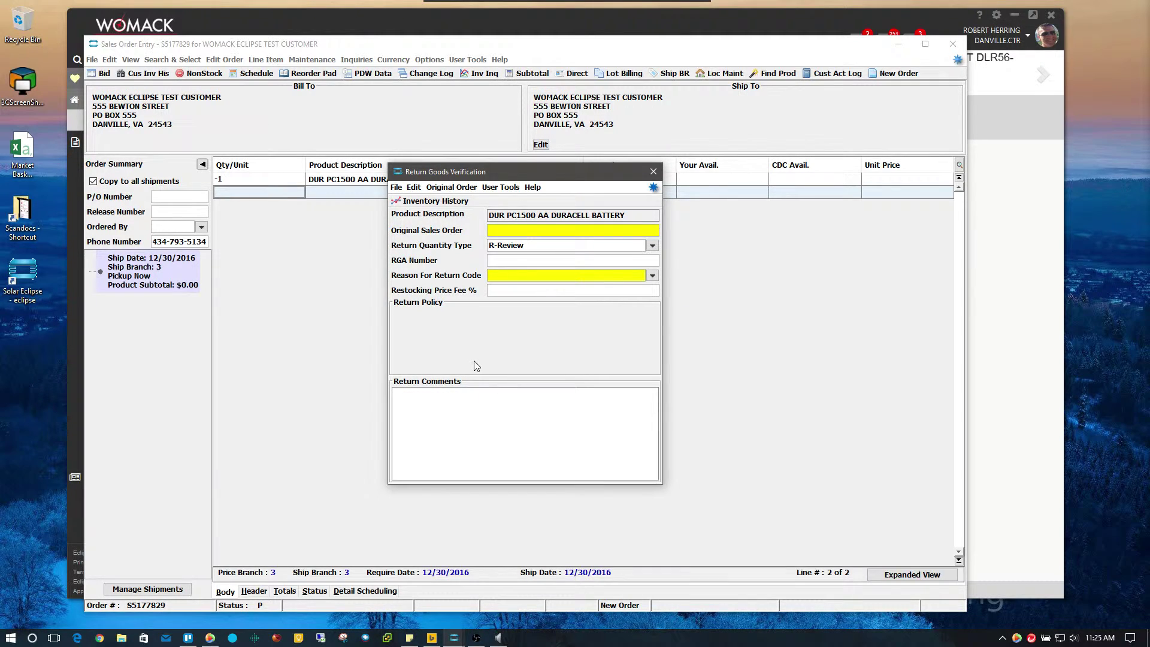
# - Set the return quantity type to S-Stock and the reason for return to 02 - Customer Cancelled Order
pyautogui.click(652, 246)
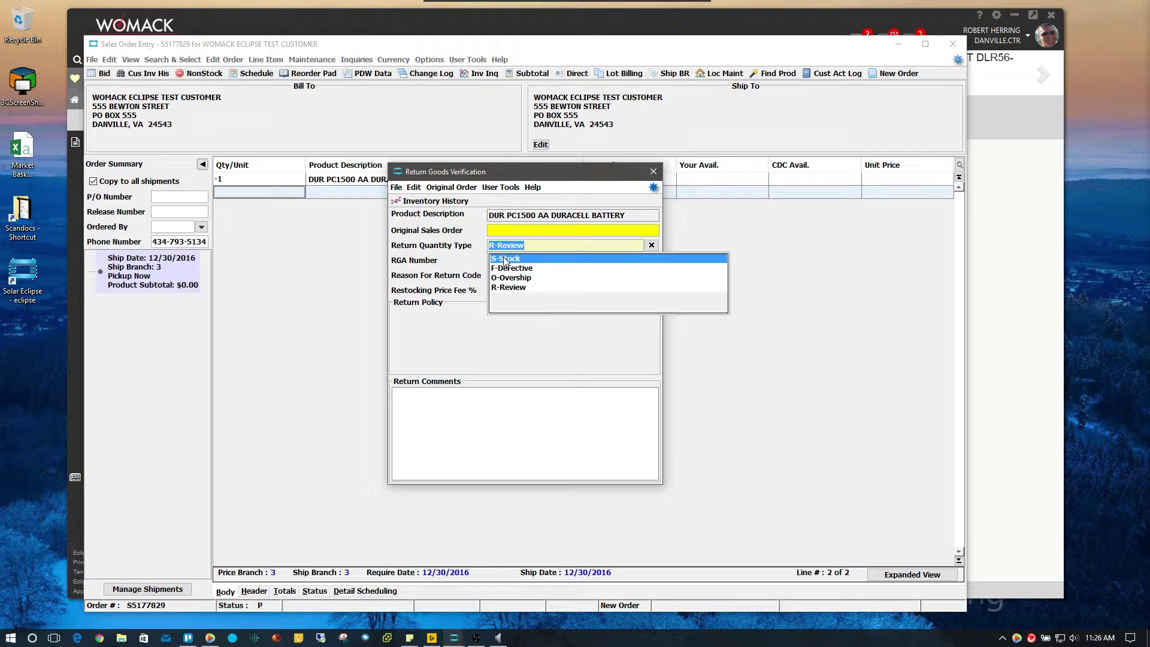
pyautogui.click(505, 260)
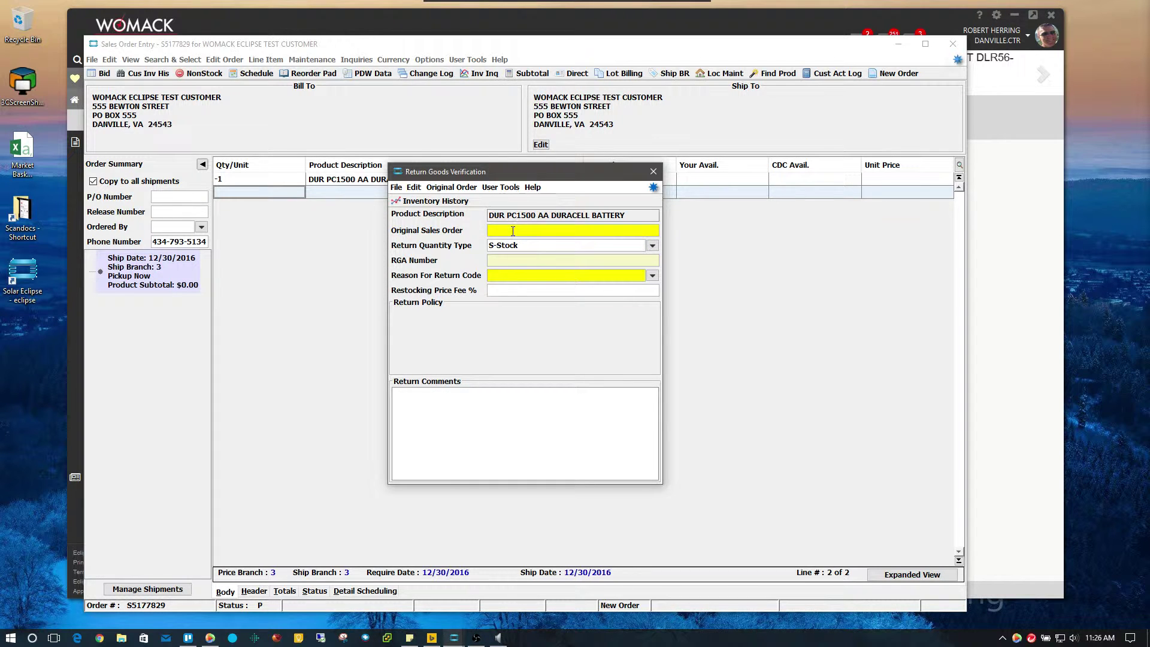
pyautogui.click(652, 246)
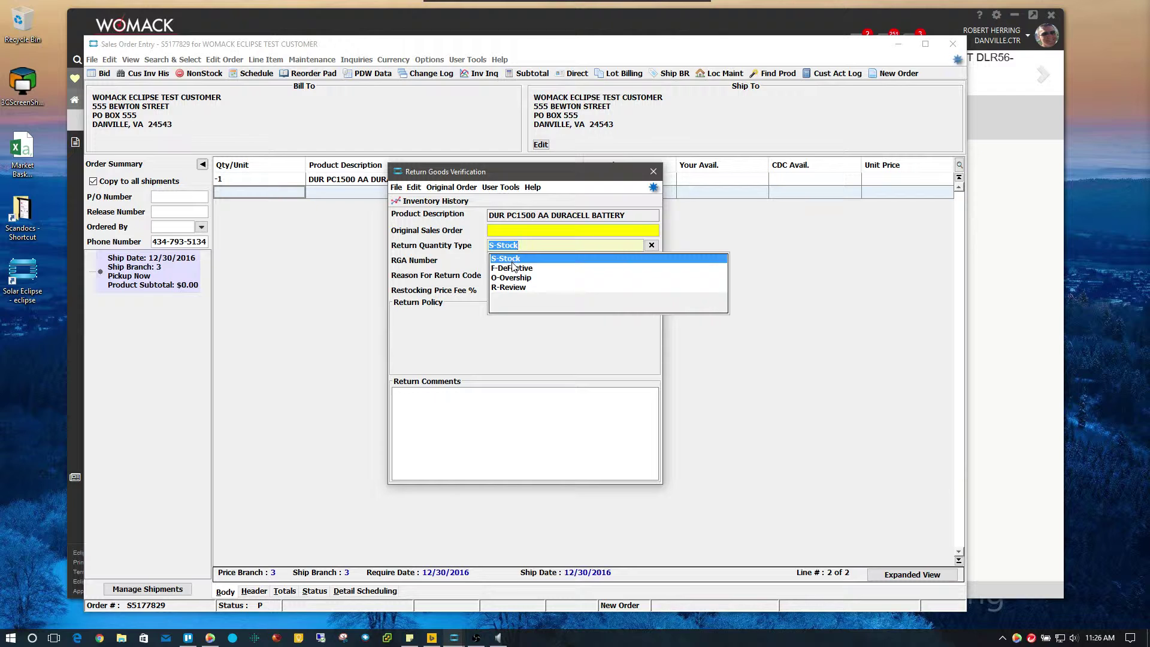
pyautogui.click(510, 260)
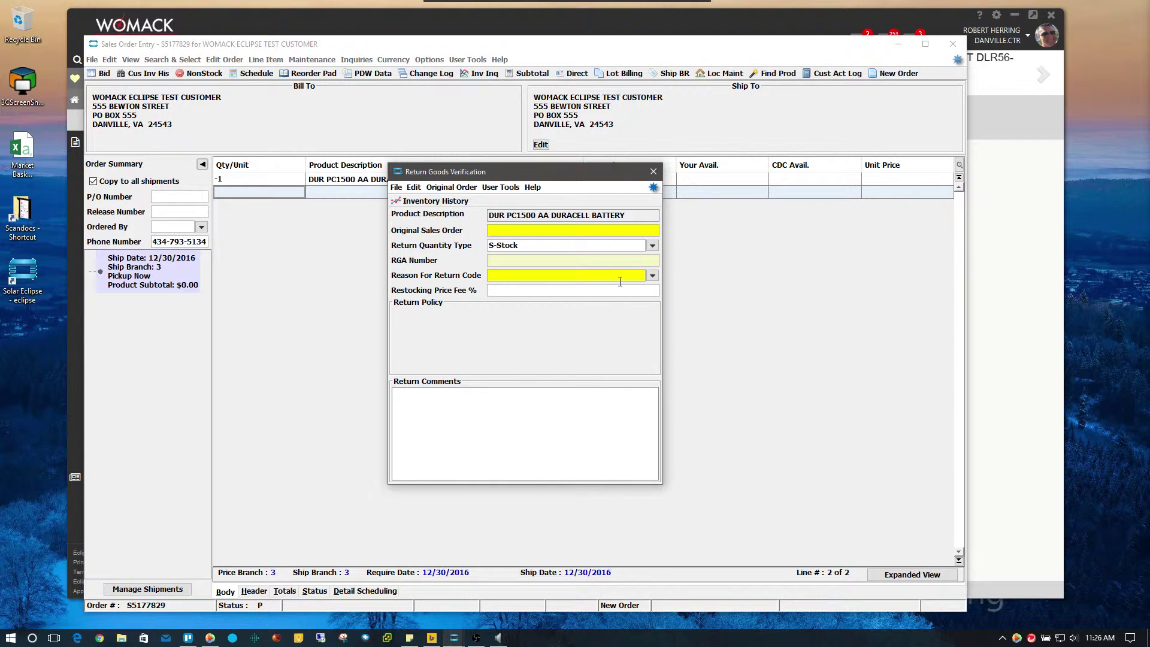
pyautogui.click(652, 274)
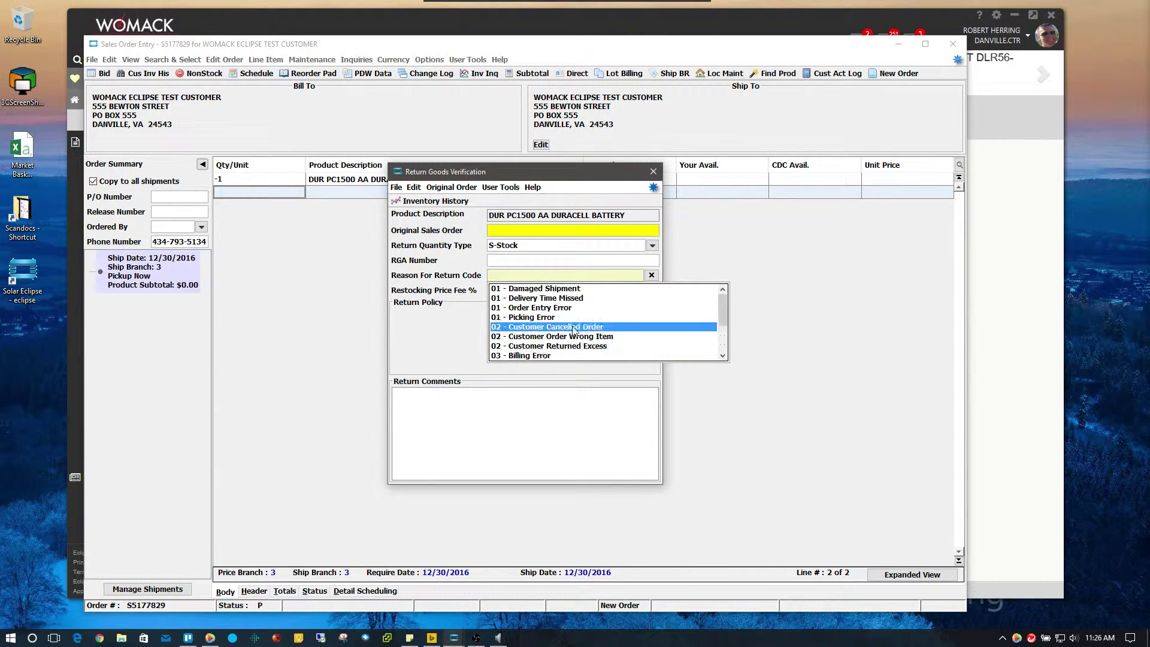
pyautogui.click(605, 327)
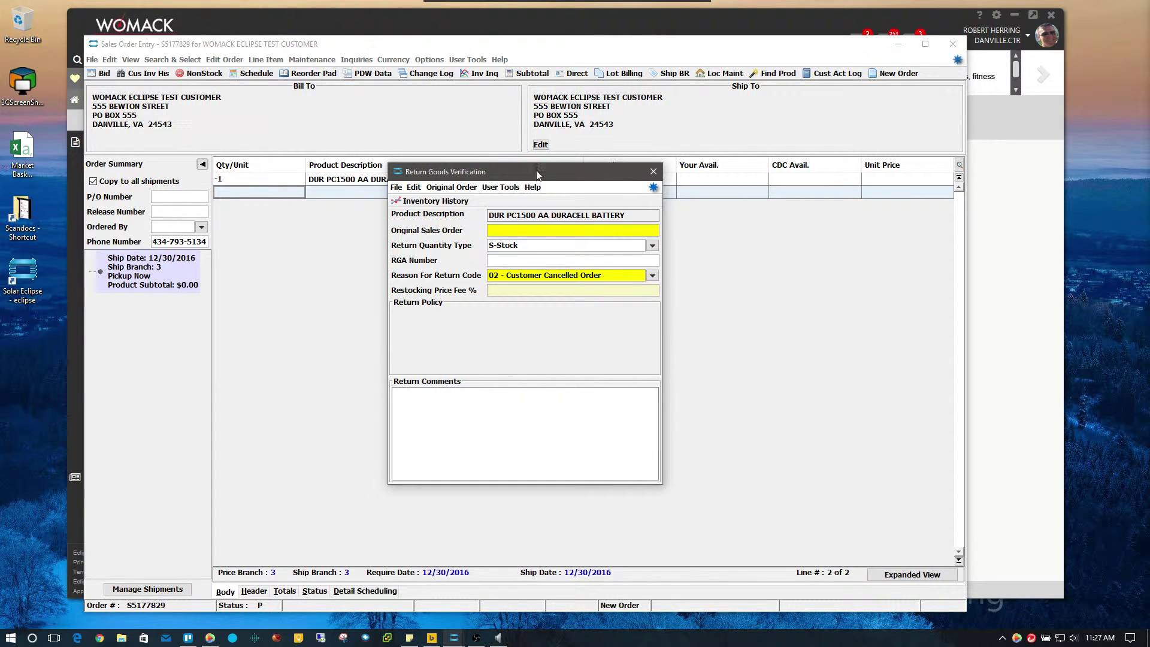
# - Enter "Training ticket" as the return comments for the battery
pyautogui.moveTo(537, 170)
pyautogui.mouseDown()
pyautogui.moveTo(564, 183)
pyautogui.moveTo(522, 182)
pyautogui.mouseUp()
pyautogui.click(407, 422)
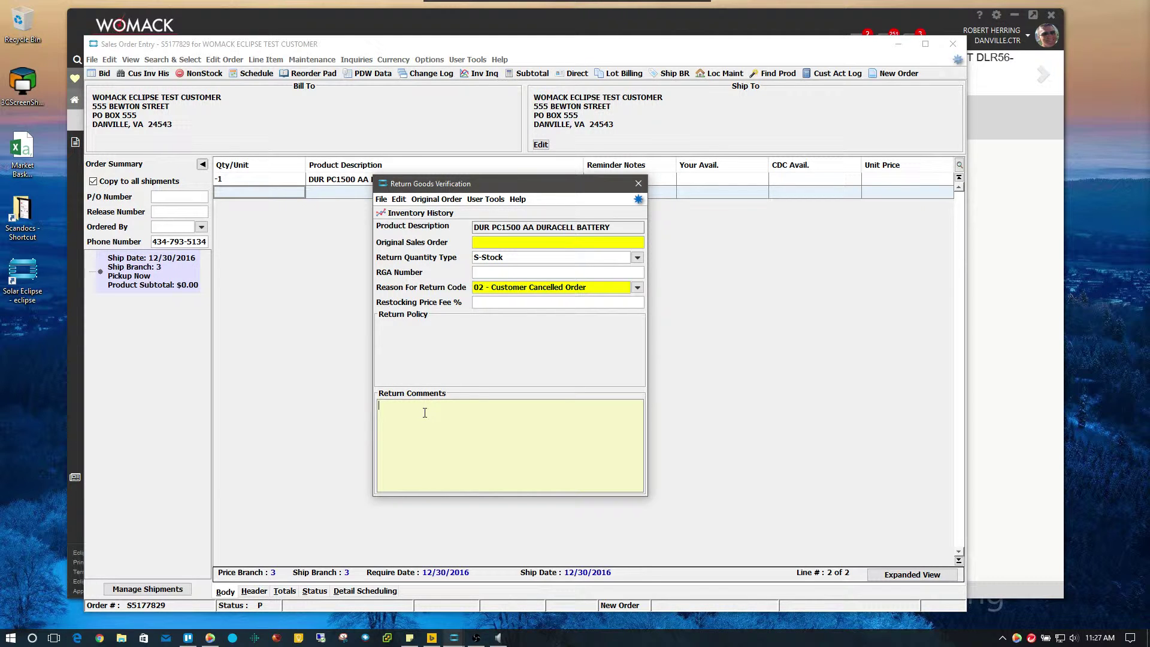
pyautogui.write('Training')
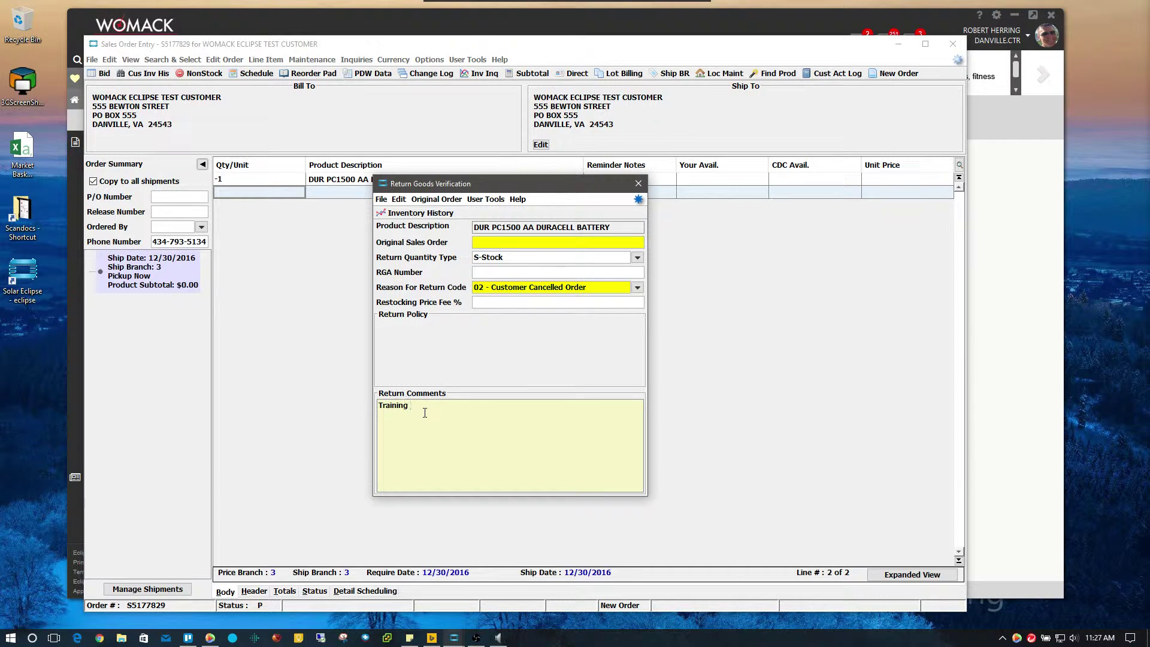
pyautogui.write(' ticket')
pyautogui.click(575, 243)
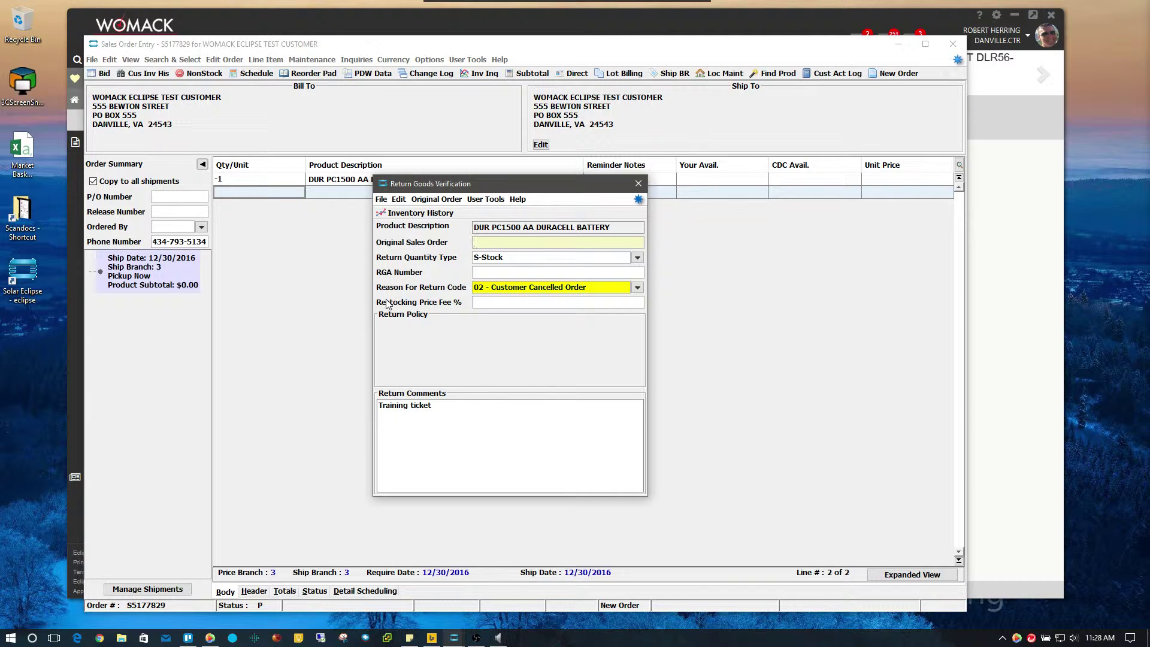
pyautogui.write('S51')
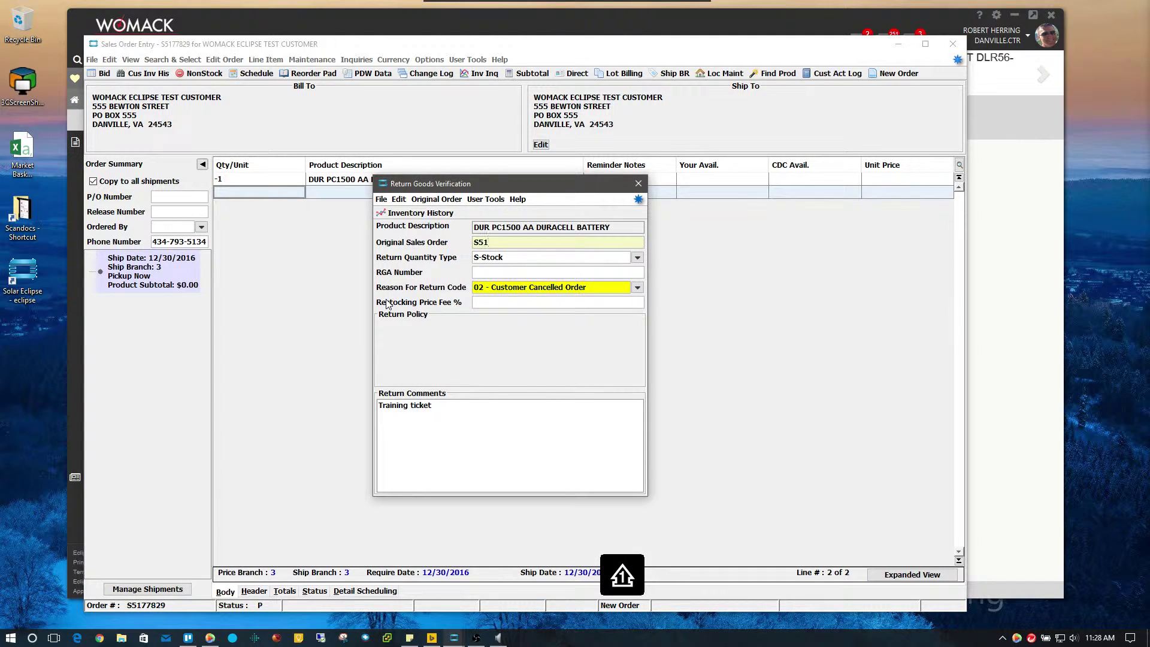
pyautogui.press('BackSpace')
pyautogui.press('BackSpace')
pyautogui.press('BackSpace')
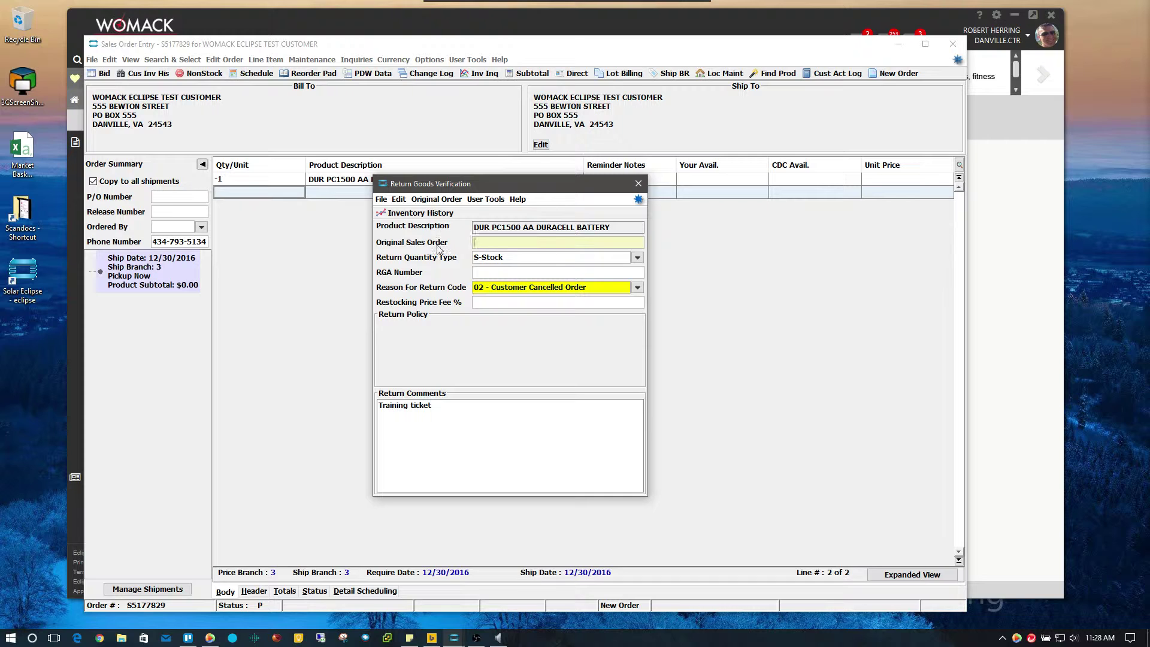
# - Fill in the original sales order from the battery's inventory history, viewed with customer P/O, and save the return goods verification
pyautogui.moveTo(536, 184); pyautogui.dragTo(521, 175)
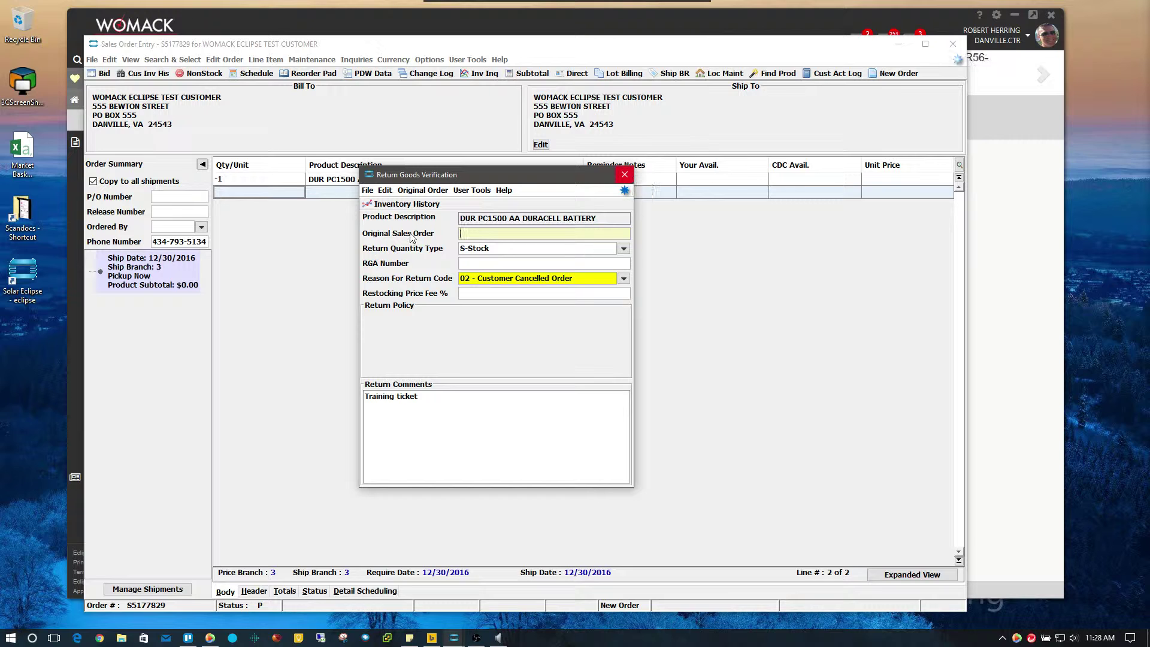
pyautogui.click(423, 206)
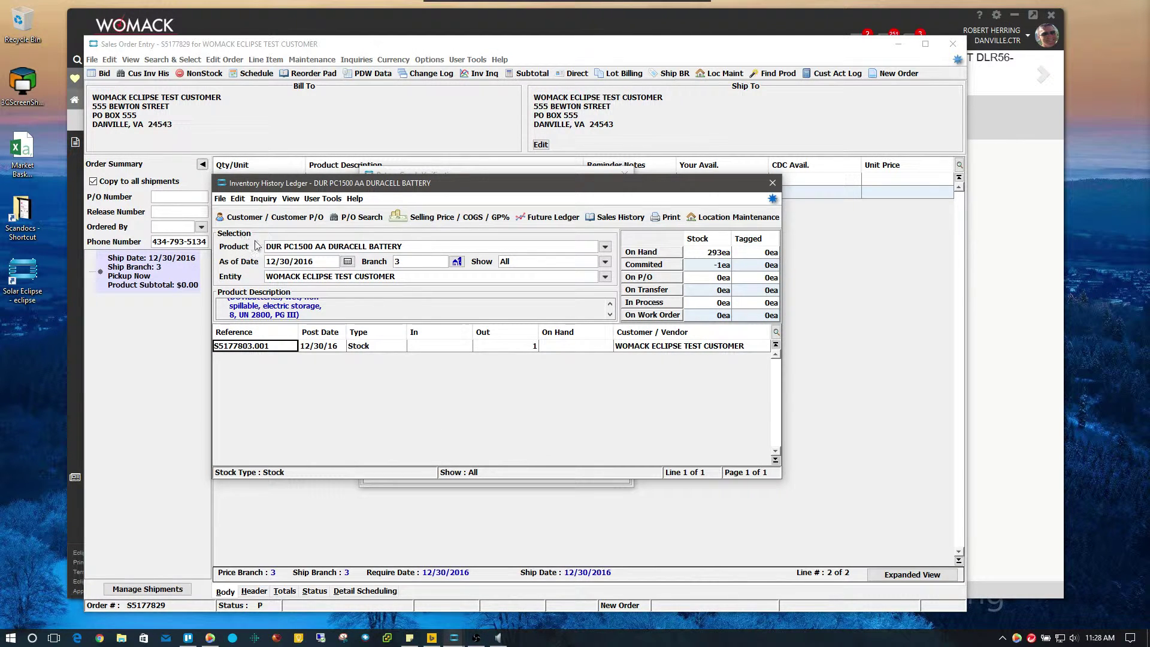
pyautogui.moveTo(359, 185); pyautogui.dragTo(403, 209)
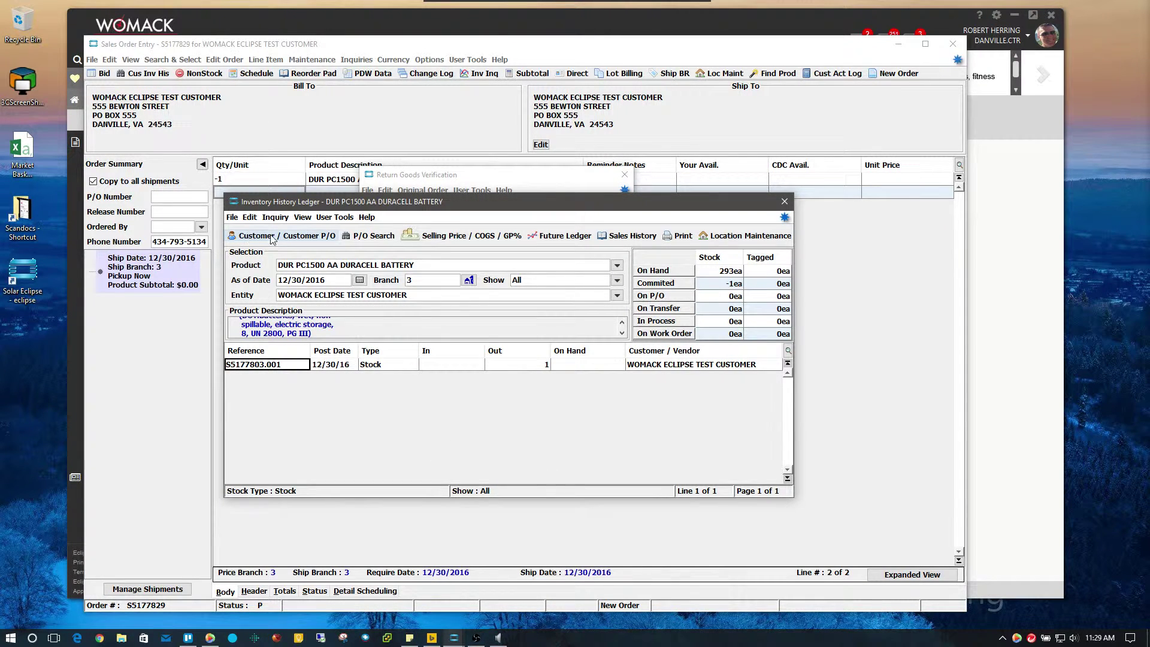
pyautogui.click(322, 239)
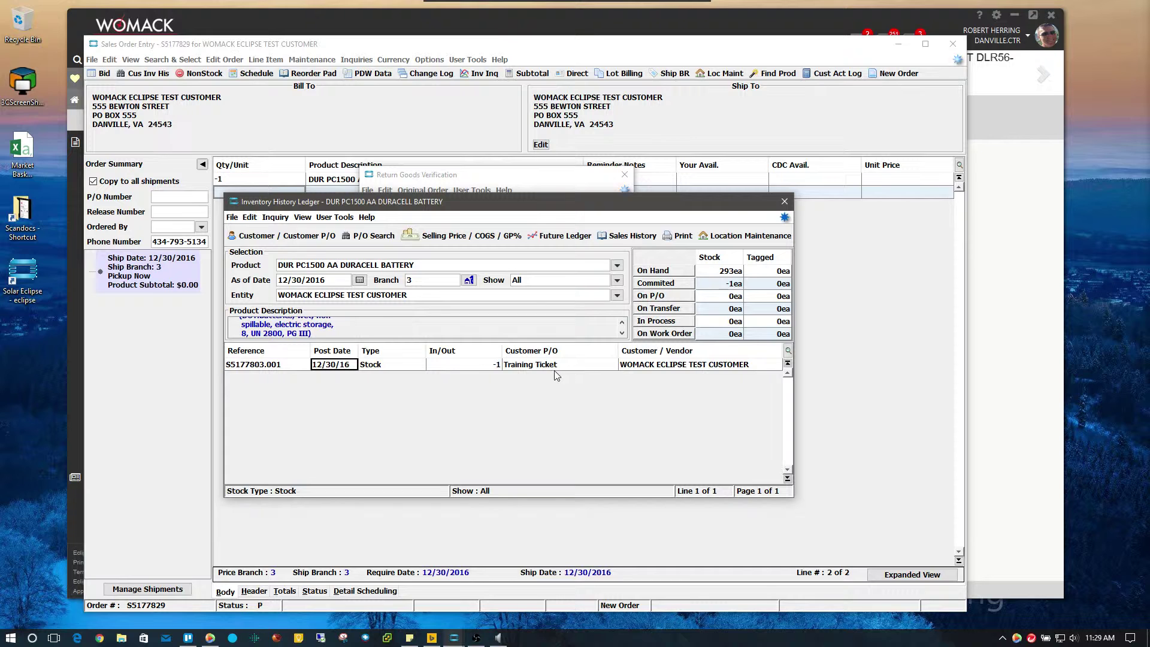
pyautogui.click(271, 366)
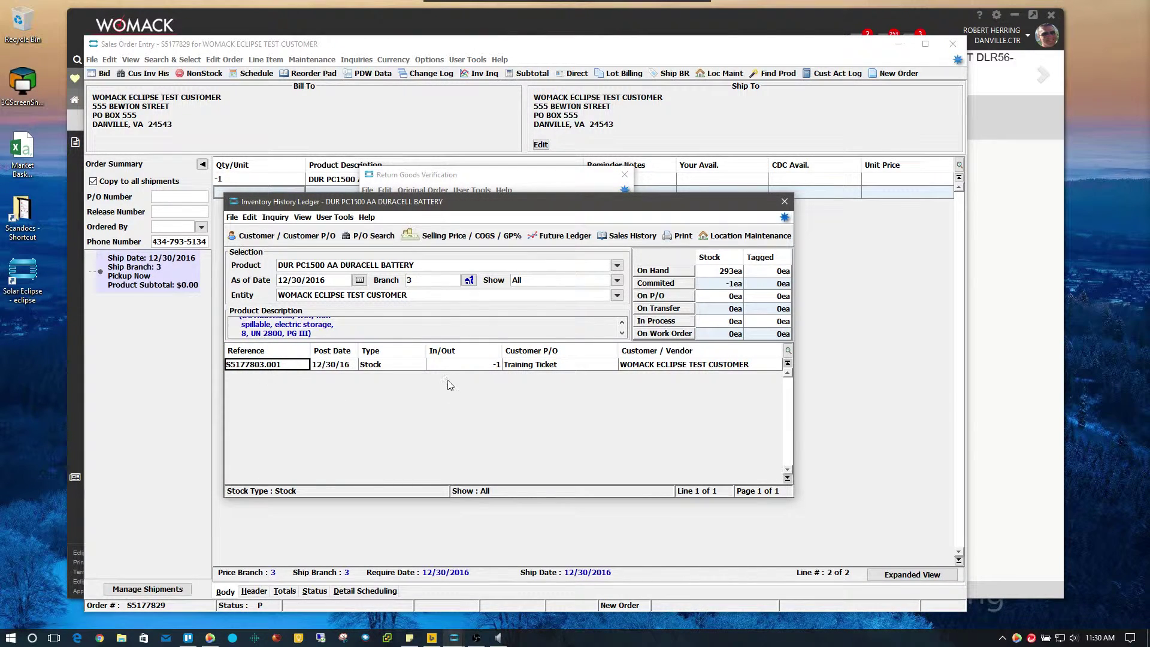
pyautogui.click(785, 203)
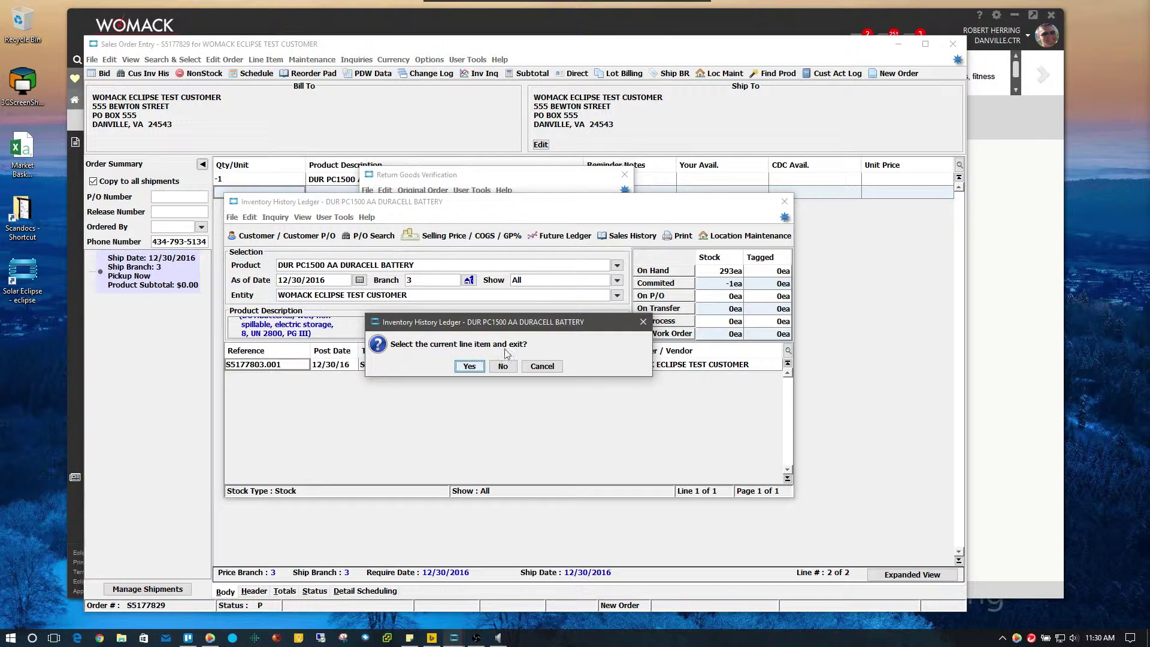
pyautogui.click(470, 366)
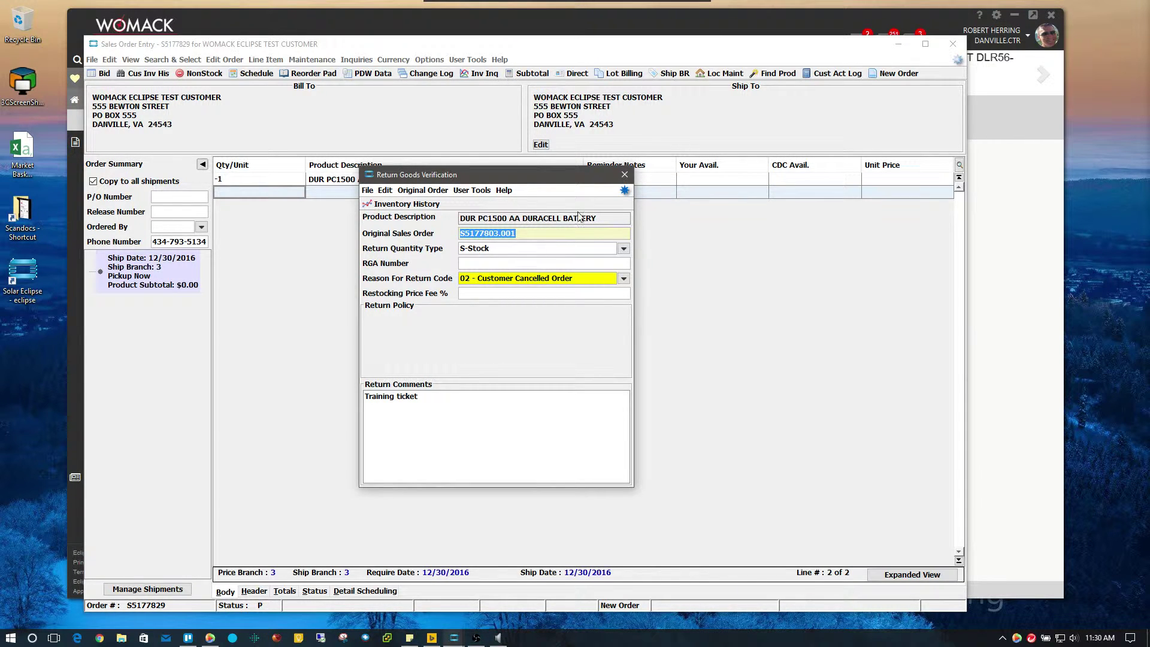
pyautogui.click(625, 174)
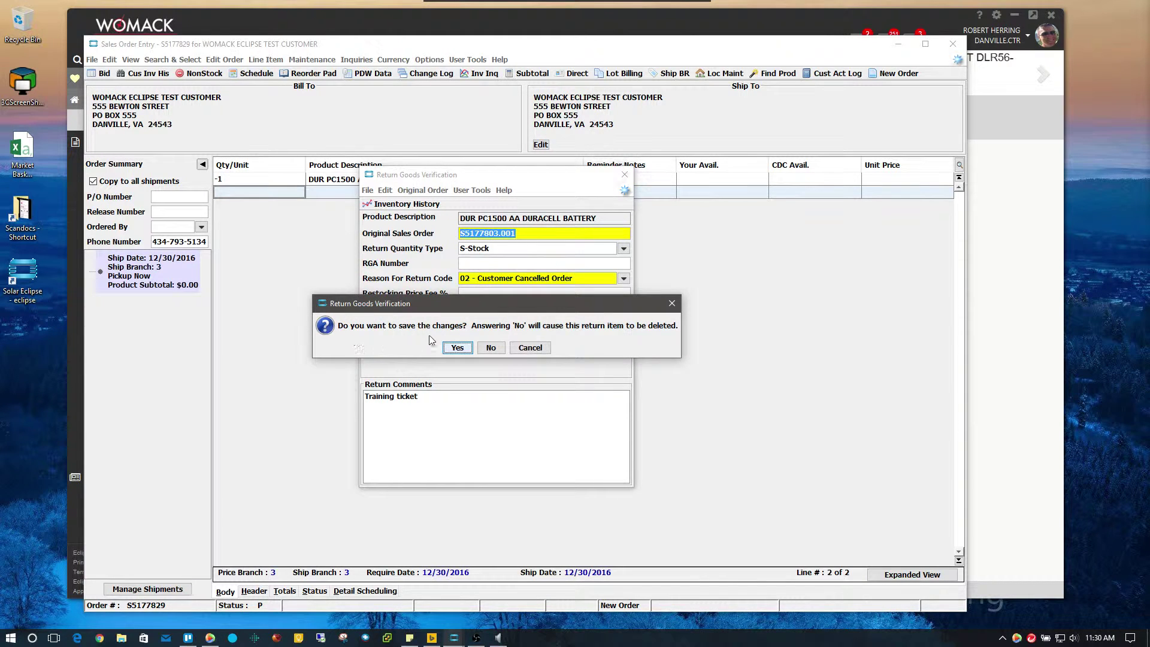
pyautogui.click(492, 348)
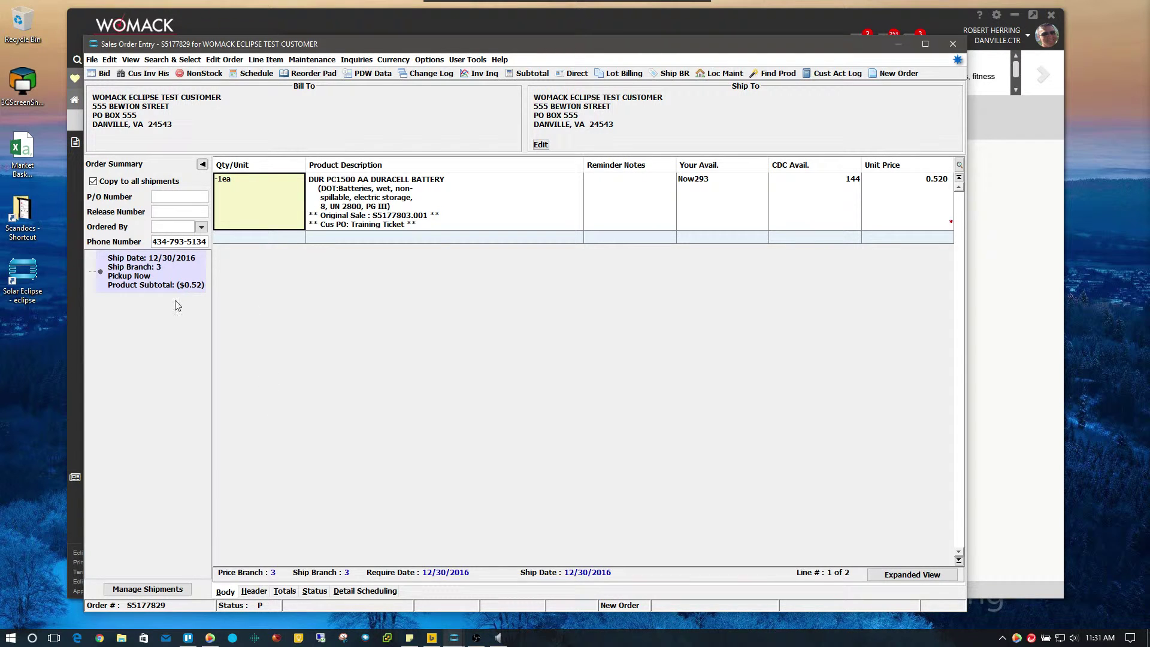
# - In the order header, set the customer P/O number to "Canceled Training" and the customer release number to "Ticket"
pyautogui.click(254, 591)
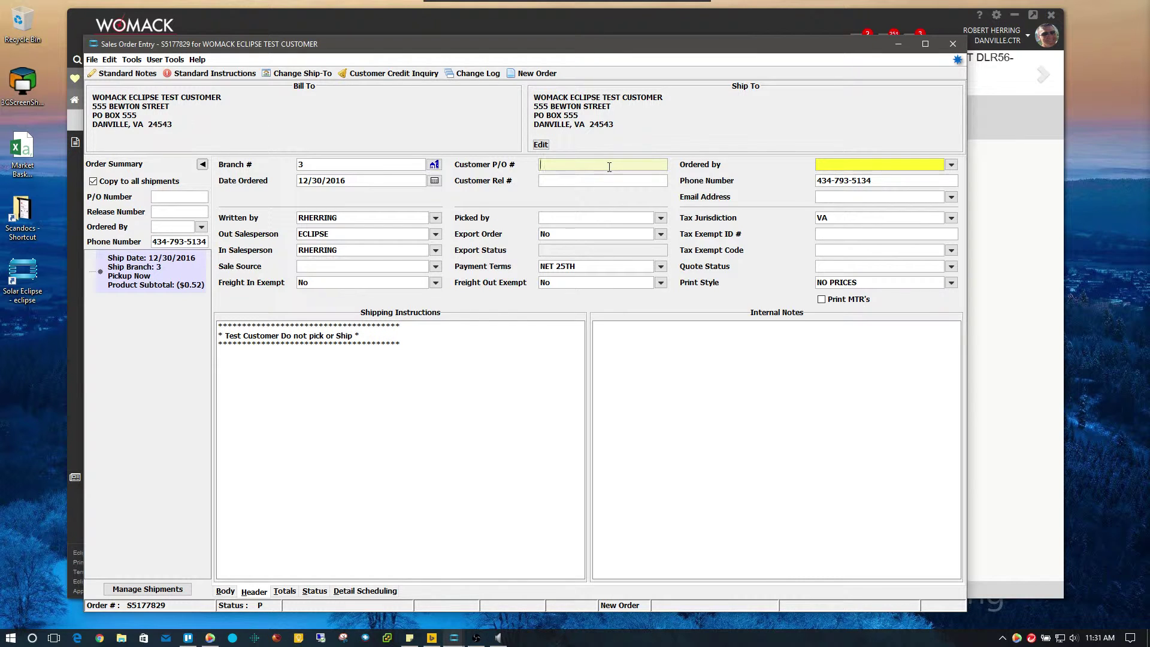
pyautogui.write('Canceled Training T')
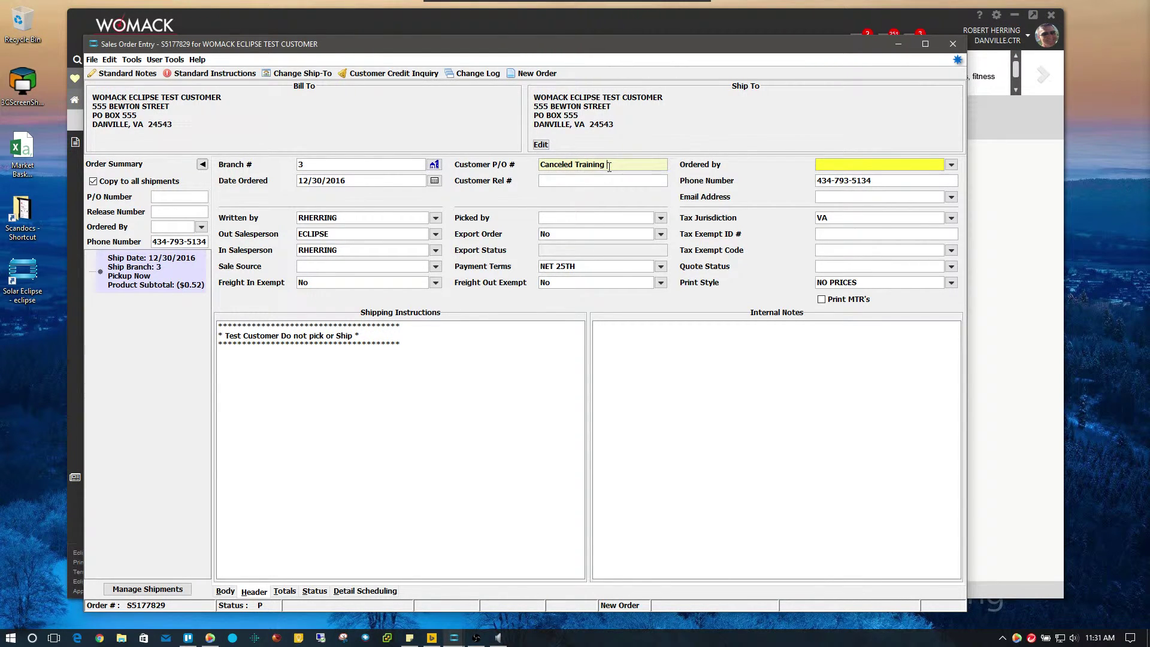
pyautogui.press('Tab')
pyautogui.press('Tab')
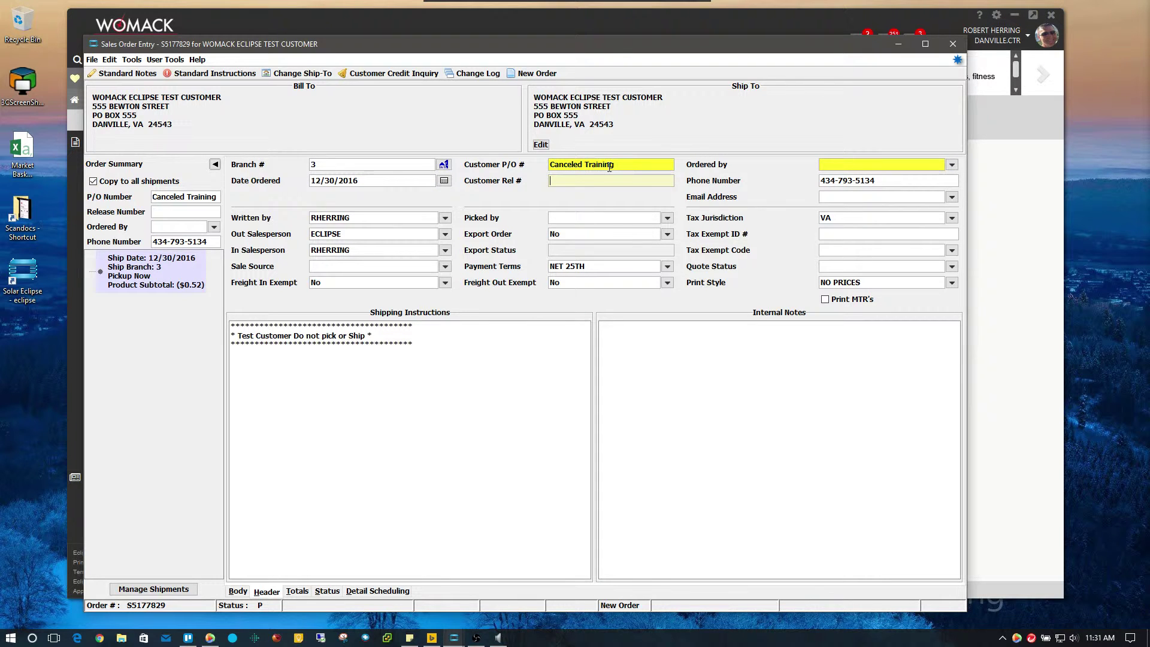
pyautogui.write('Ticket')
# - Enter the ordering person's first name as Ordered by and add the internal note "used for training purposes"
pyautogui.click(875, 163)
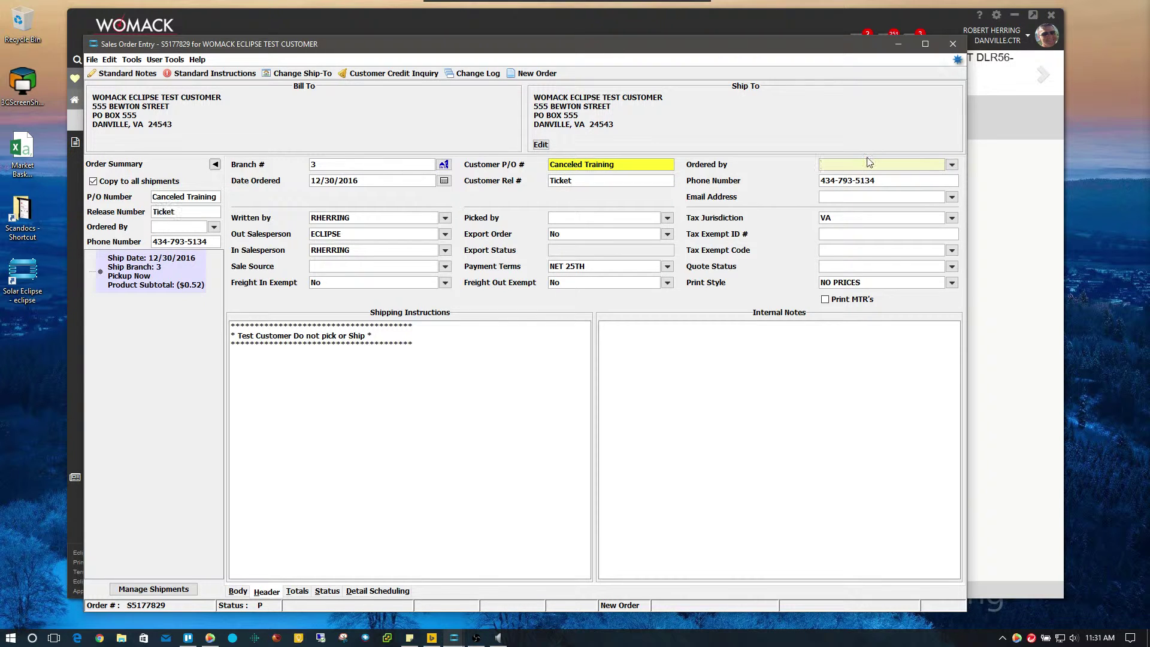
pyautogui.write('Robert')
pyautogui.click(743, 351)
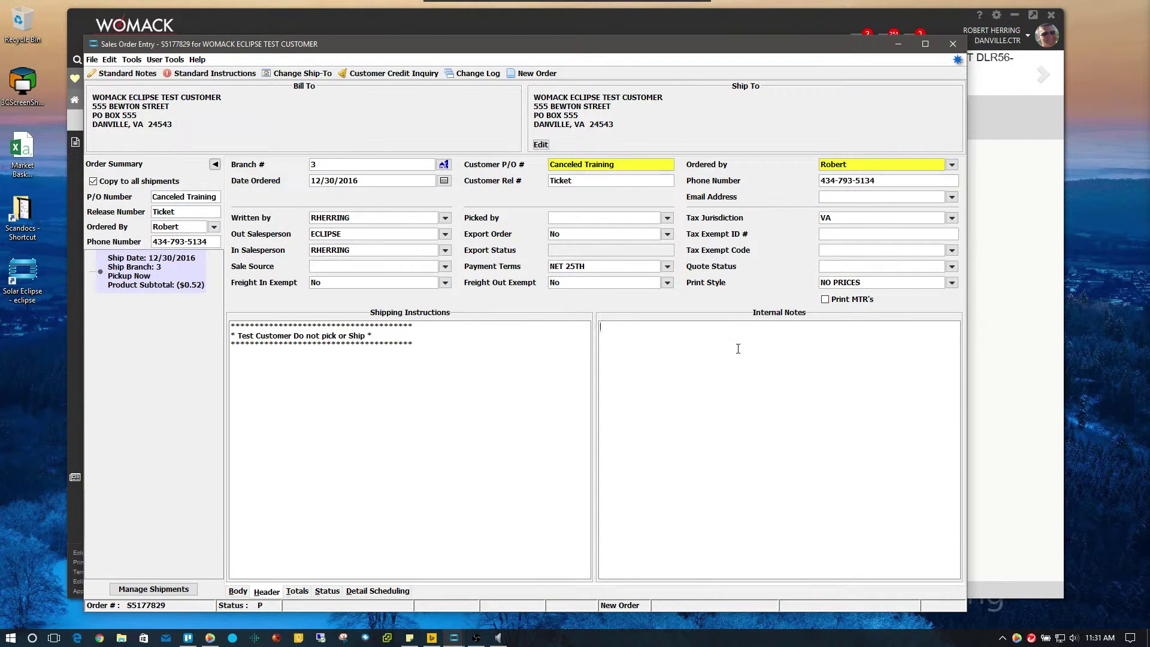
pyautogui.write('used for training purposes')
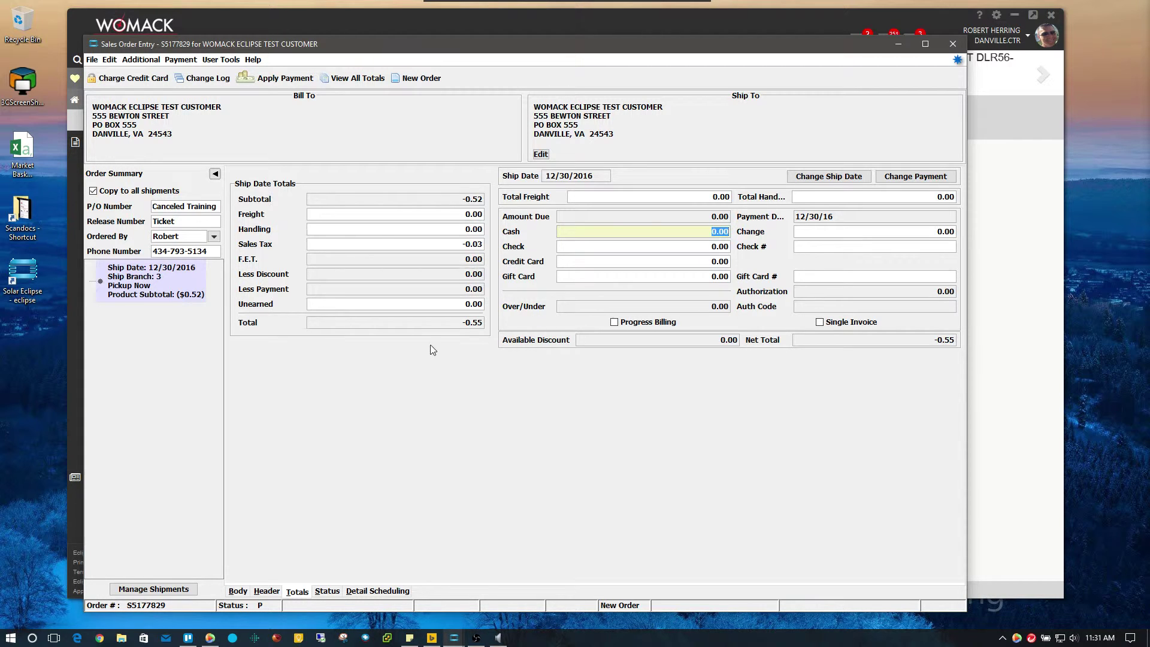
# - Check the return order's status details, then close the order and confirm processing it as a Return Sales Order
pyautogui.click(327, 591)
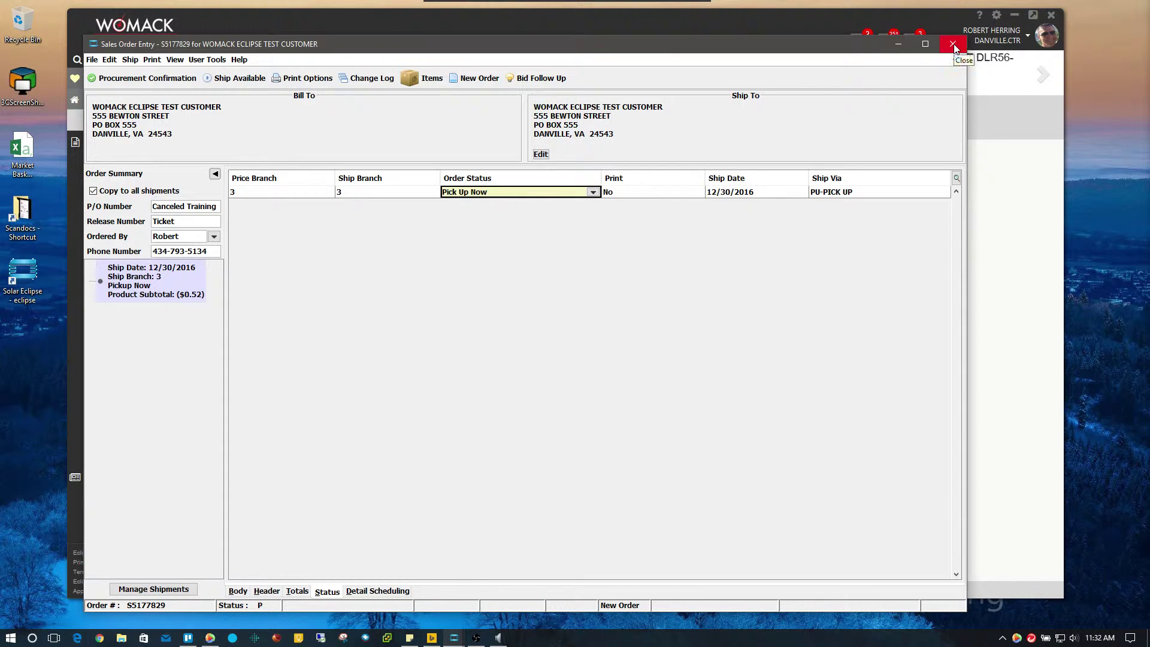
pyautogui.click(954, 45)
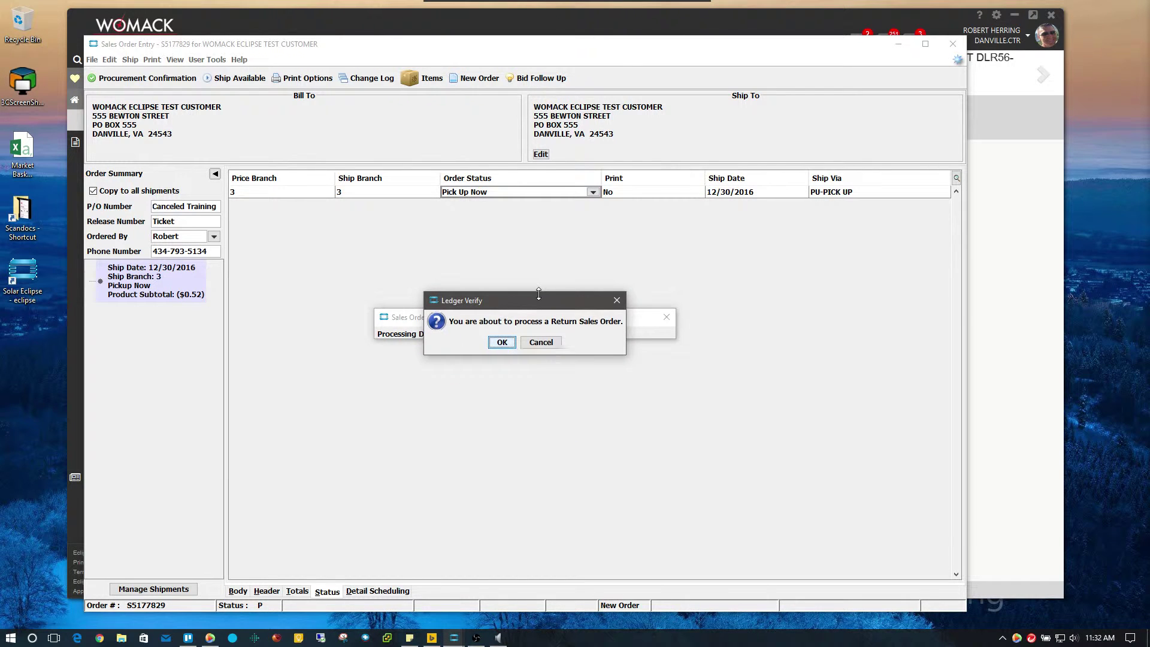
pyautogui.moveTo(537, 292)
pyautogui.mouseDown()
pyautogui.moveTo(537, 303)
pyautogui.moveTo(536, 291)
pyautogui.mouseUp()
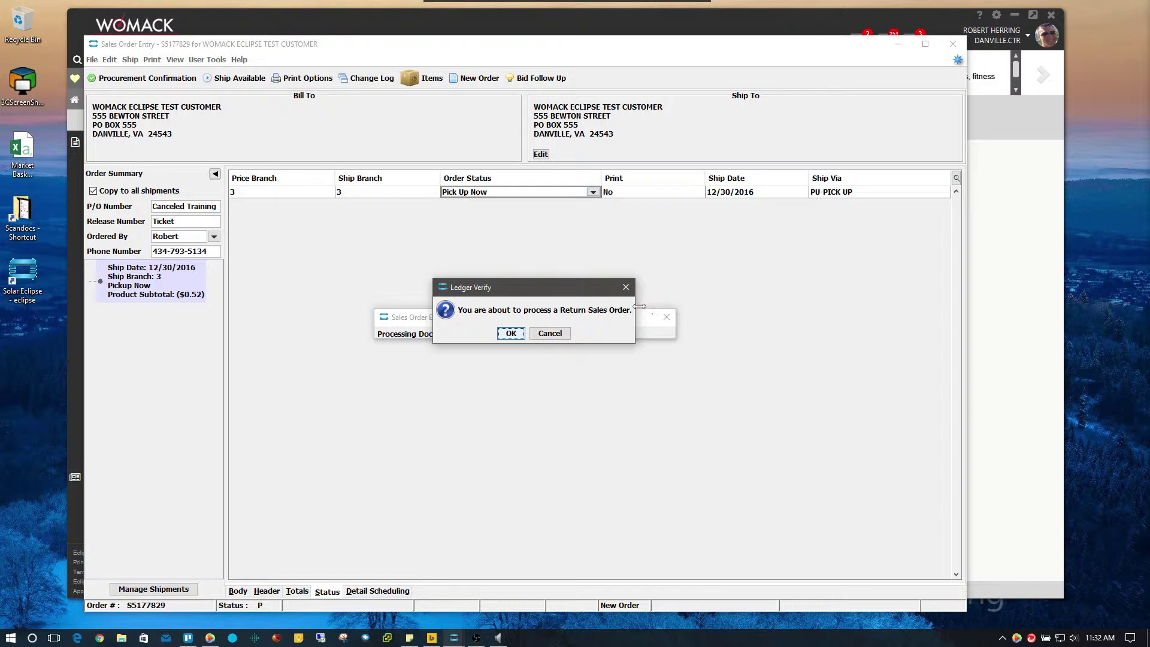
pyautogui.click(516, 336)
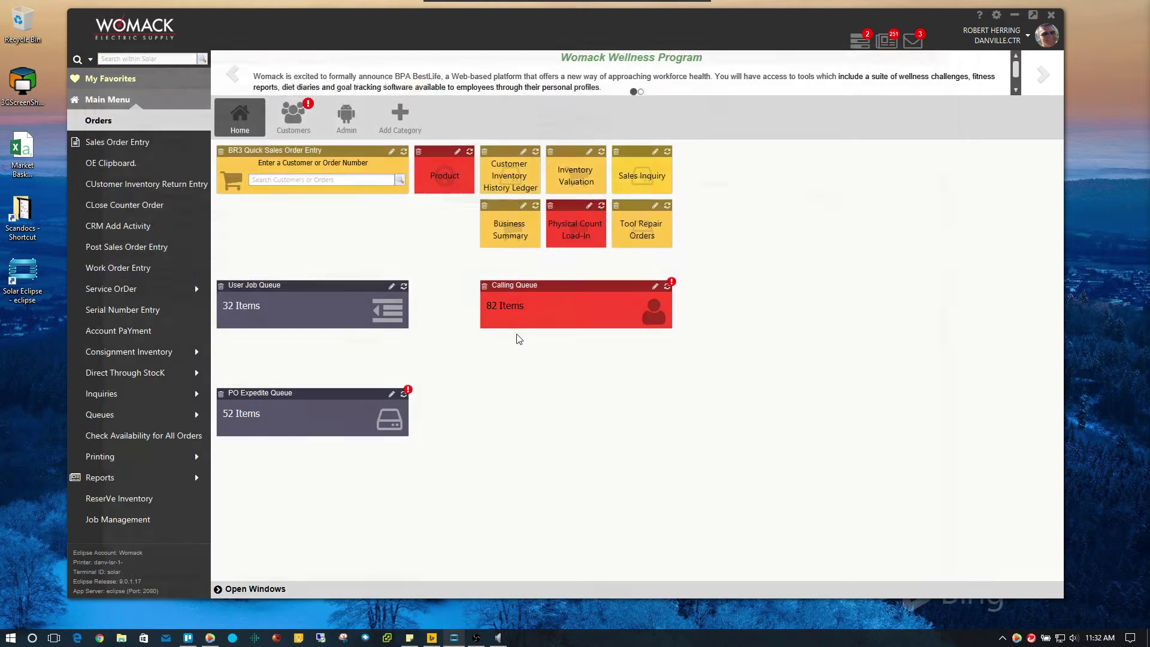